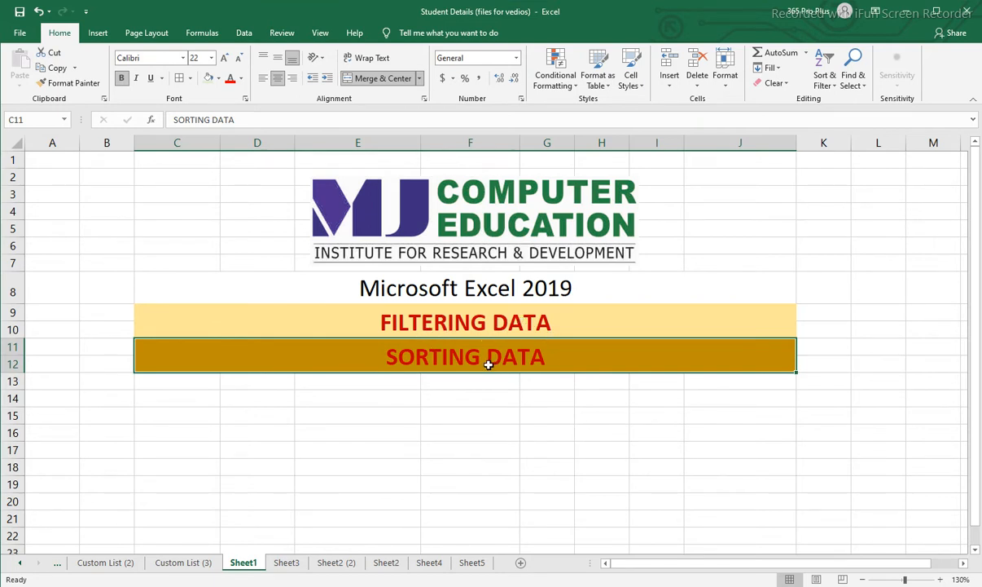
pyautogui.click(482, 335)
pyautogui.click(478, 343)
pyautogui.click(482, 323)
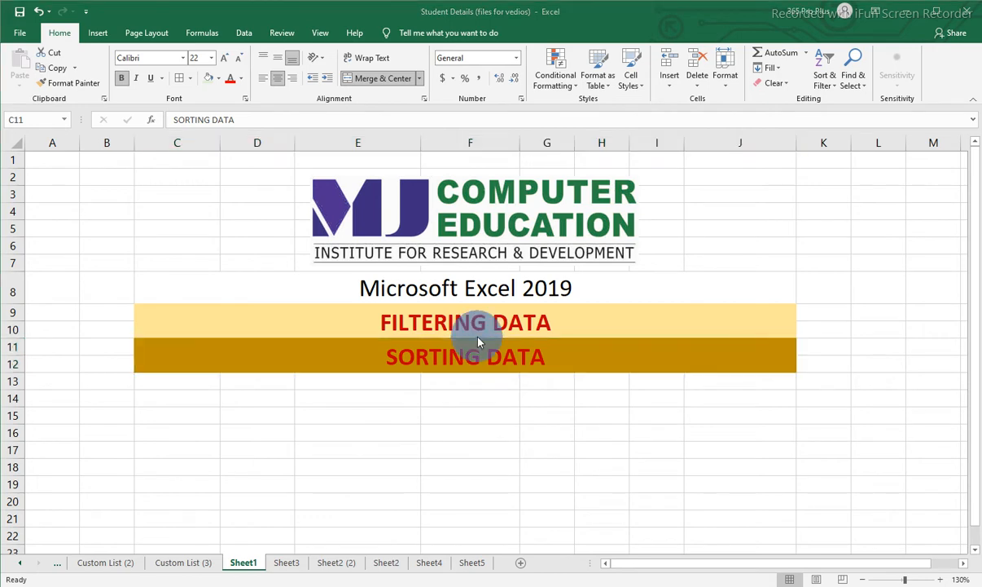
pyautogui.click(475, 345)
pyautogui.click(472, 327)
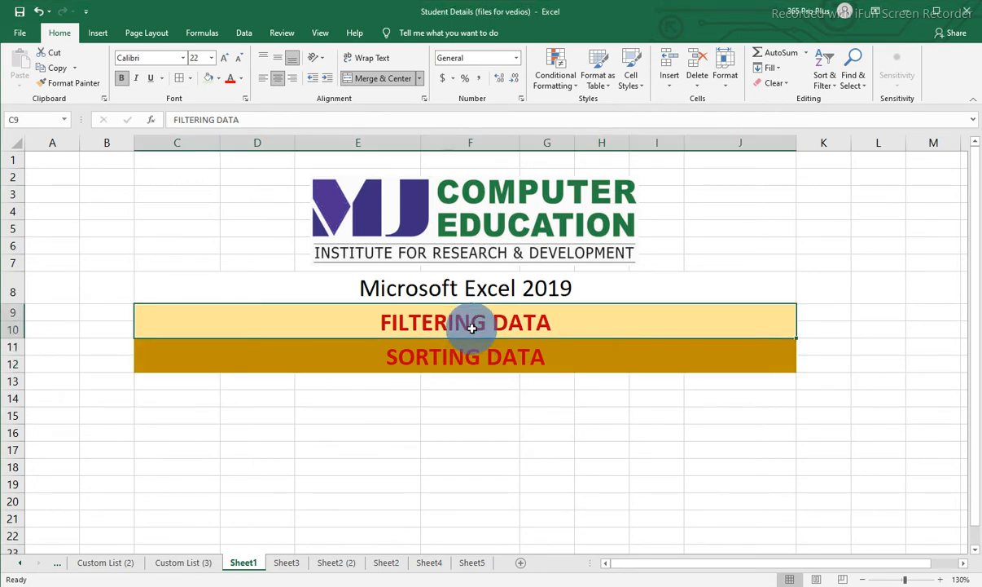
# Open the Sheet5 worksheet containing the student records table.
pyautogui.click(471, 561)
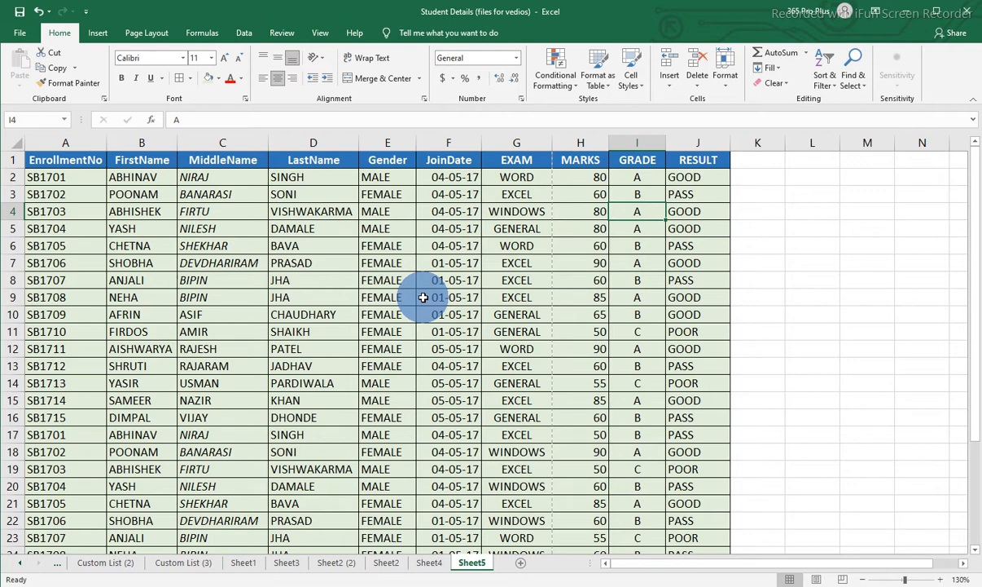
# Examine the student records table from the header row down to the last record in row 31.
pyautogui.click(197, 229)
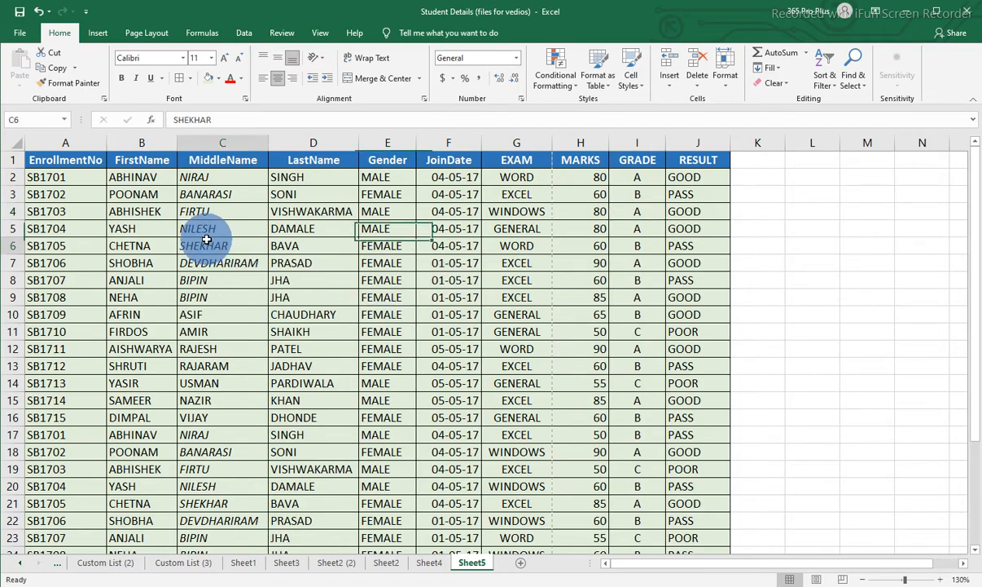
pyautogui.click(45, 176)
pyautogui.scroll(-5, 277, 259)
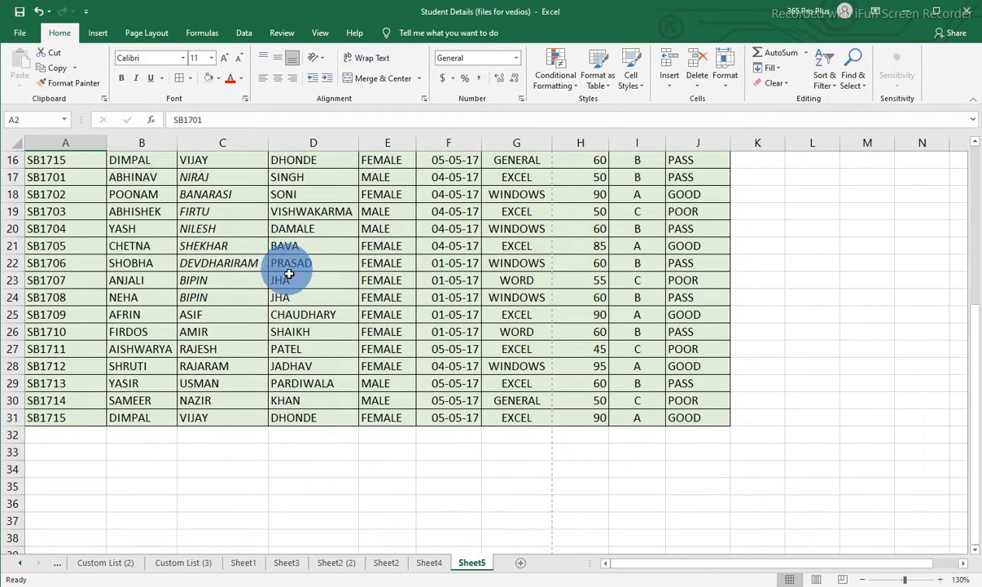
pyautogui.scroll(5, 282, 265)
pyautogui.click(56, 159)
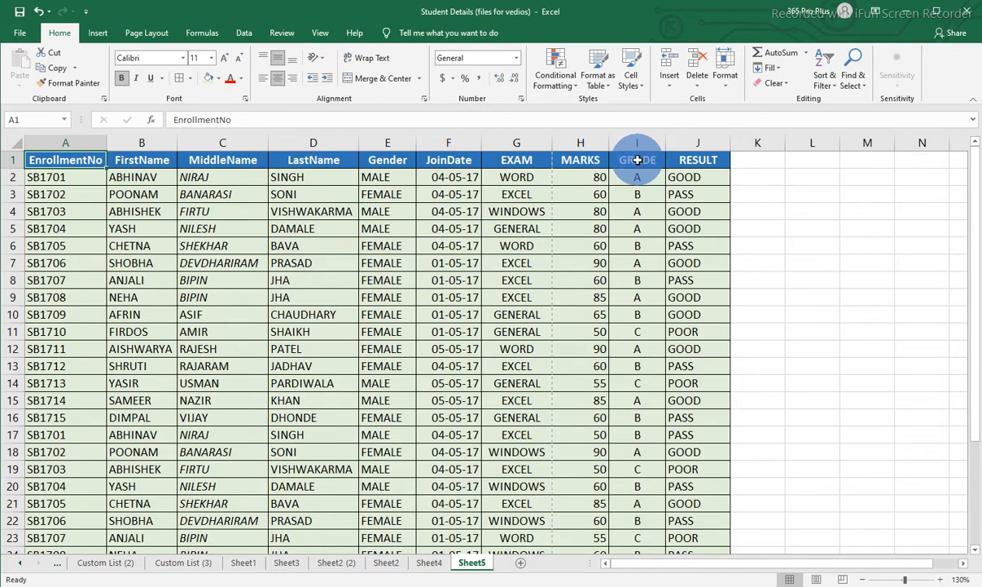
pyautogui.scroll(-4, 266, 274)
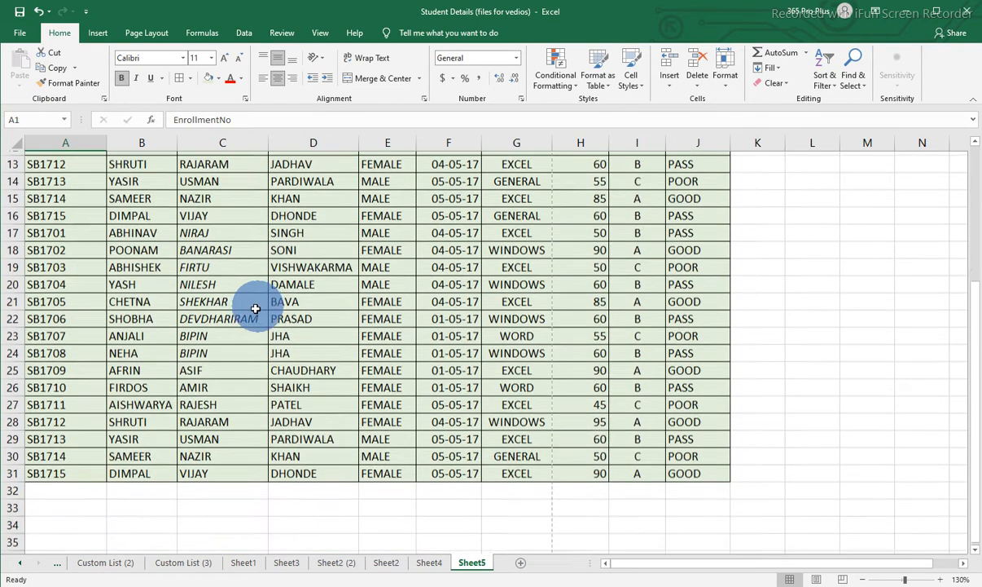
pyautogui.click(57, 470)
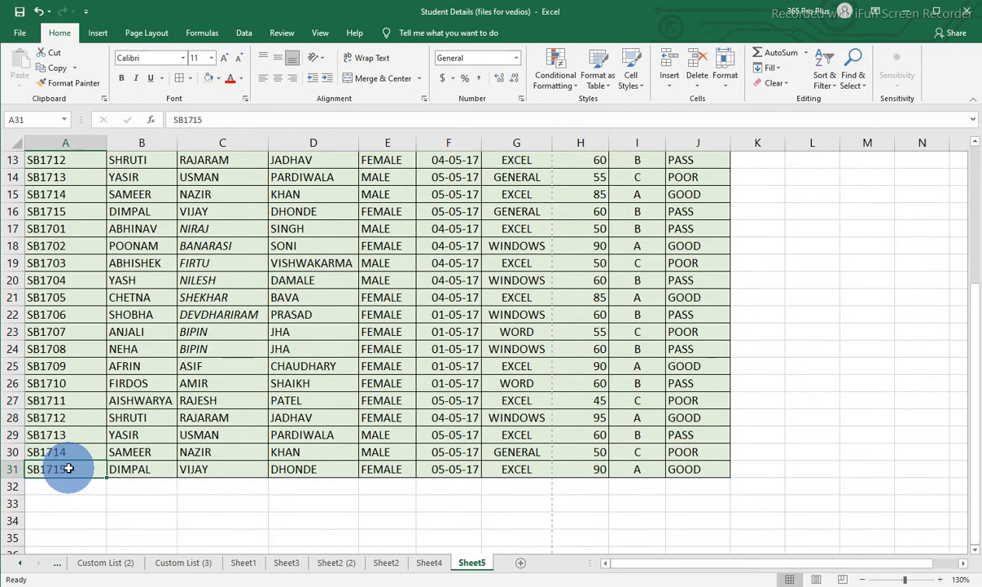
pyautogui.scroll(4, 70, 465)
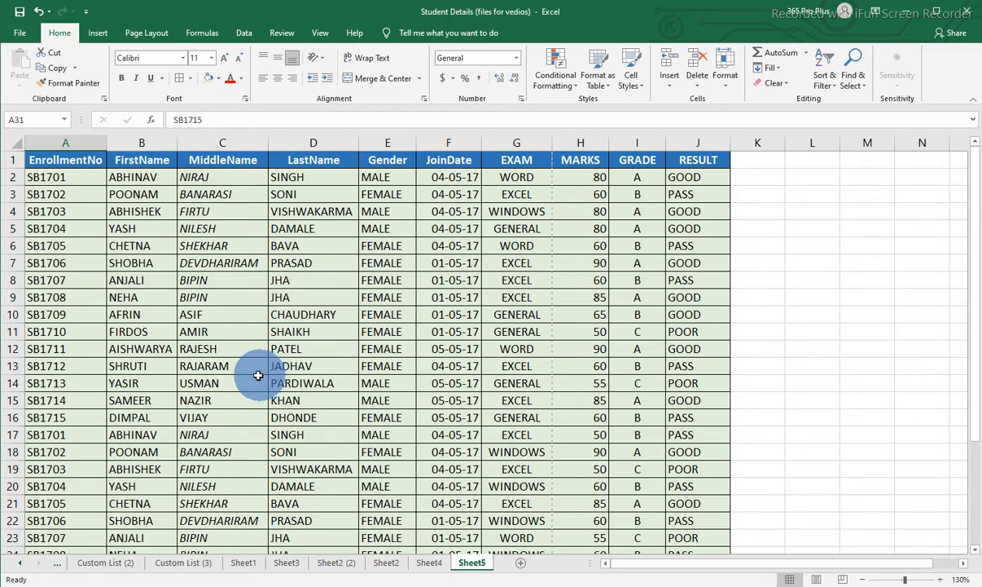
pyautogui.scroll(-2, 259, 333)
pyautogui.scroll(-2, 73, 522)
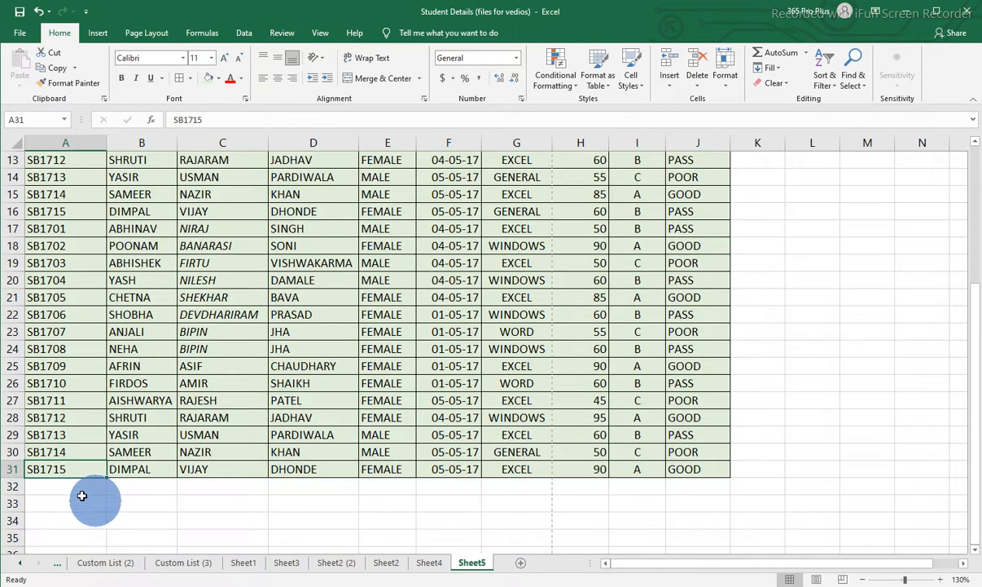
pyautogui.scroll(1, 175, 452)
pyautogui.scroll(4, 185, 450)
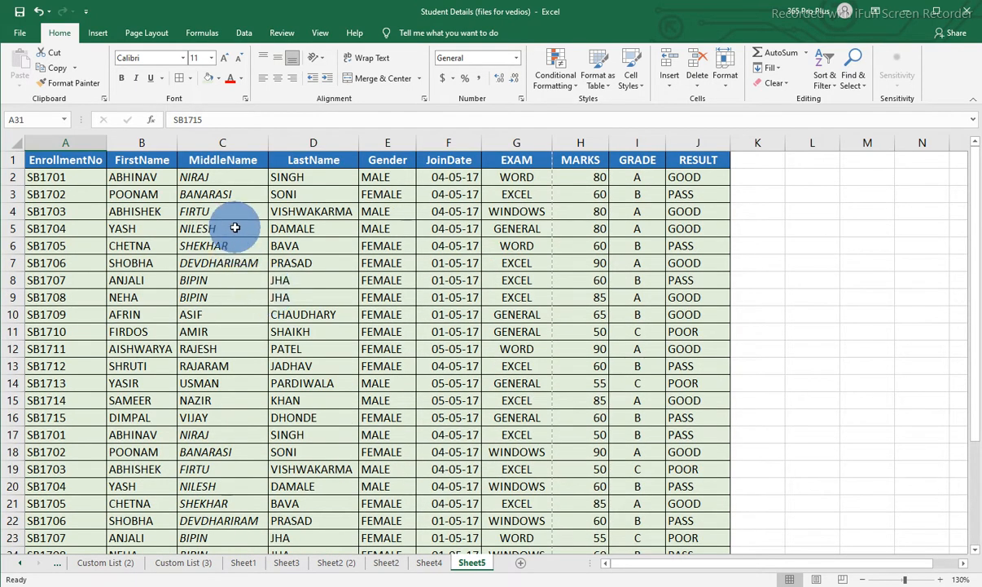
pyautogui.click(97, 183)
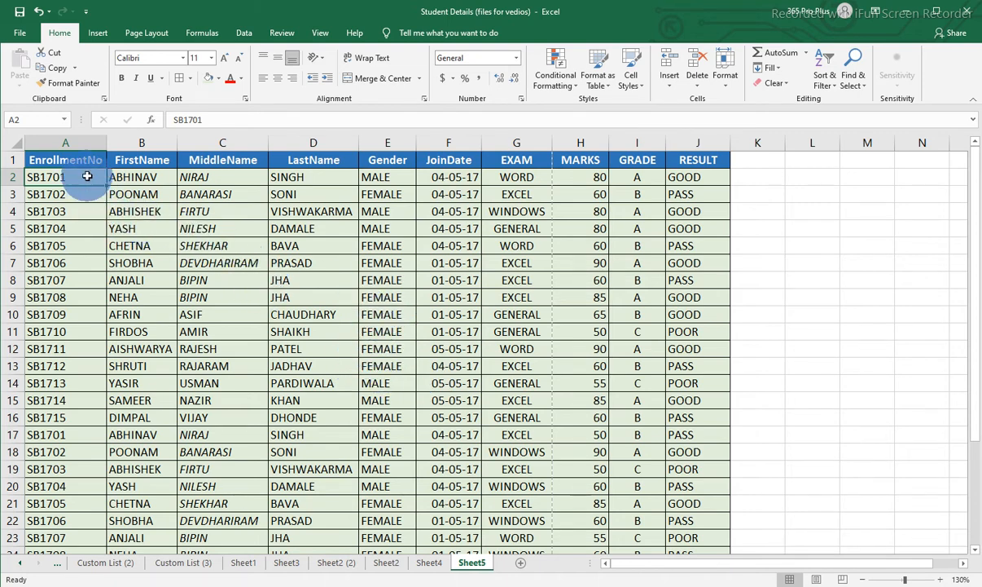
pyautogui.moveTo(79, 173); pyautogui.dragTo(669, 467)
pyautogui.click(372, 274)
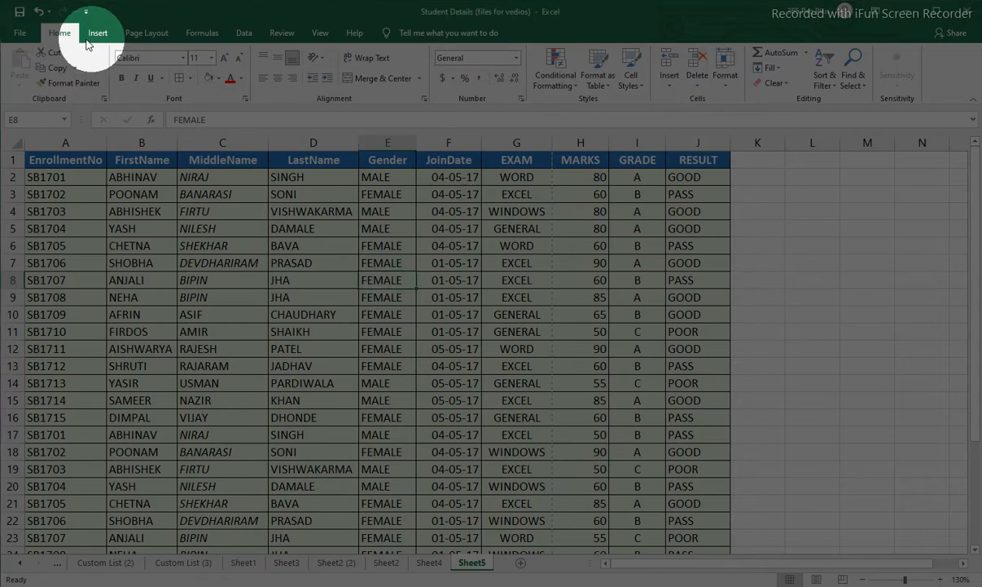
pyautogui.click(243, 32)
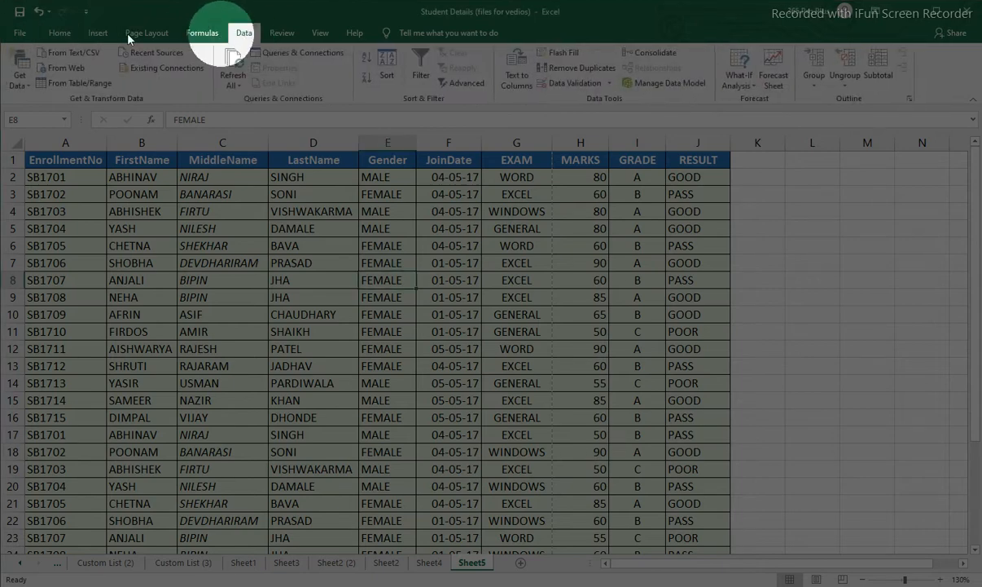
pyautogui.click(61, 36)
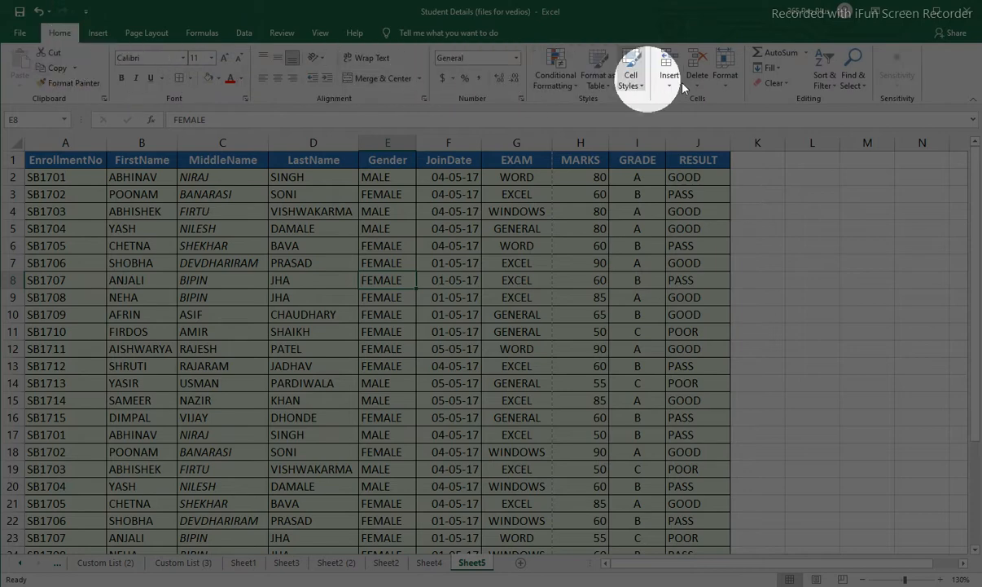
pyautogui.click(834, 91)
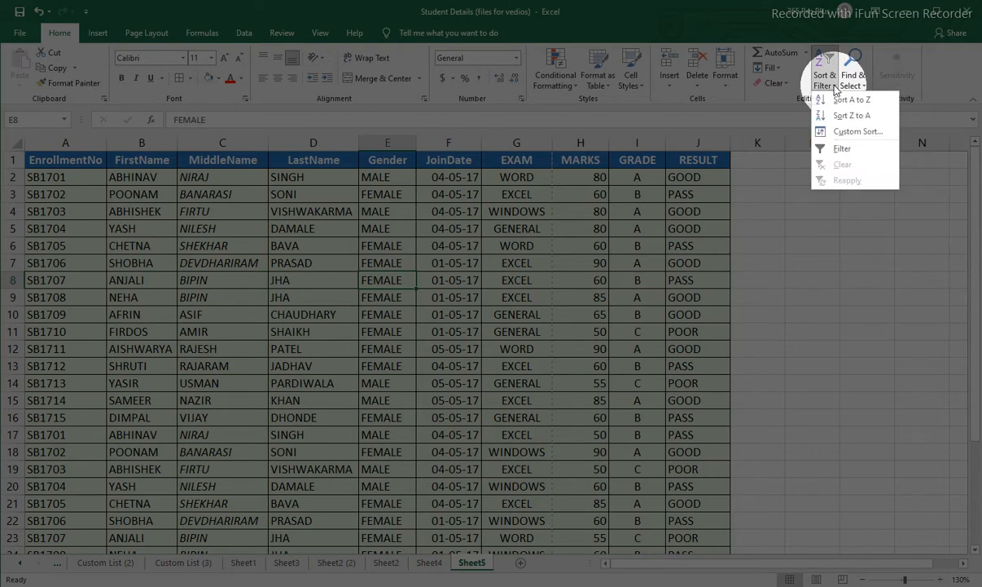
pyautogui.click(843, 152)
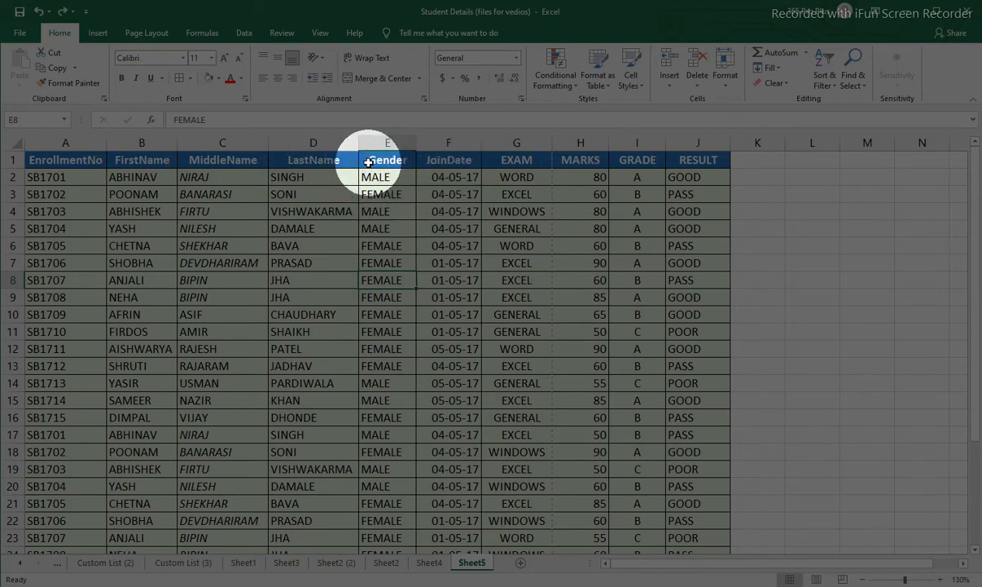
# Turn on filtering for the student table, starting from the FirstName header cell.
pyautogui.click(142, 160)
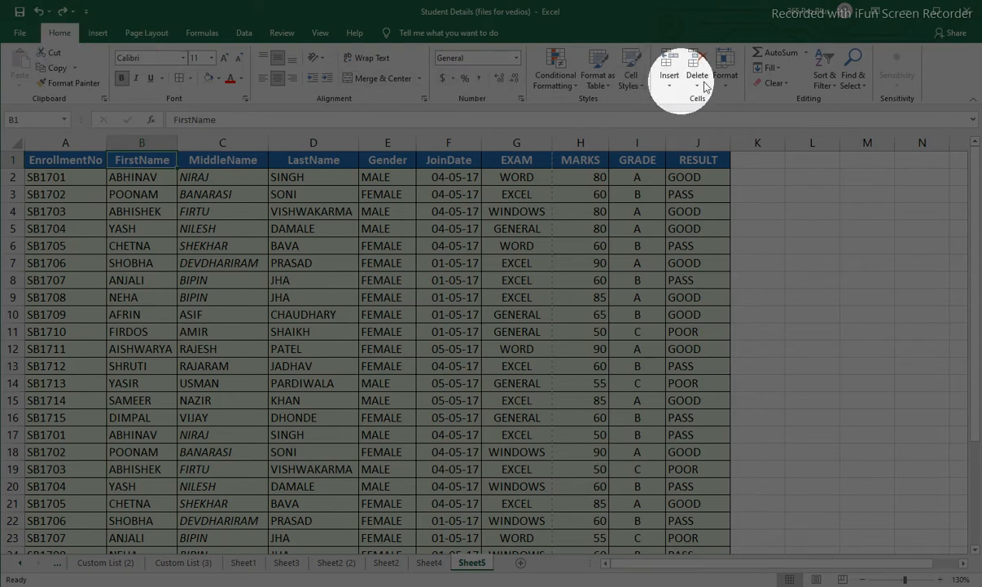
pyautogui.click(832, 86)
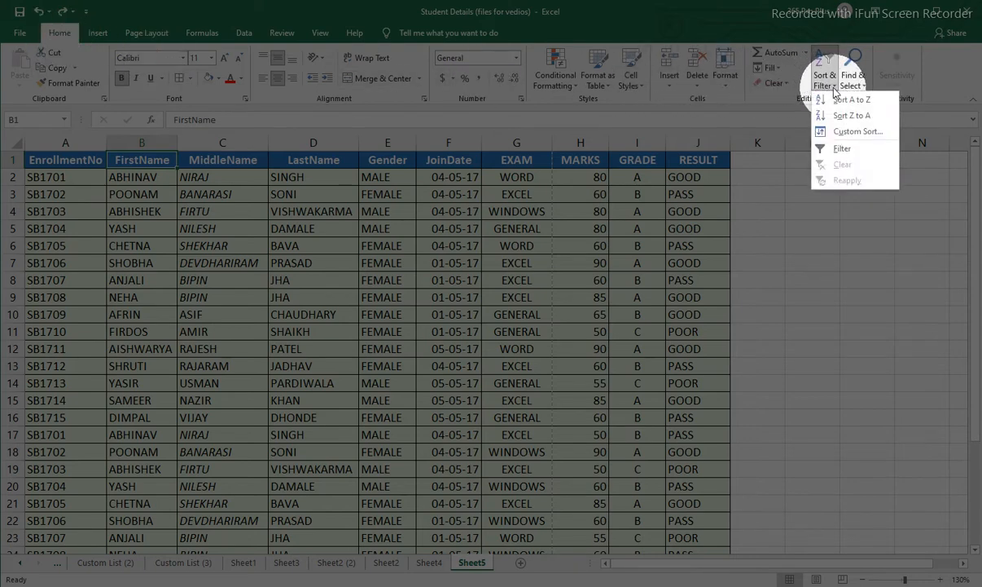
pyautogui.click(841, 151)
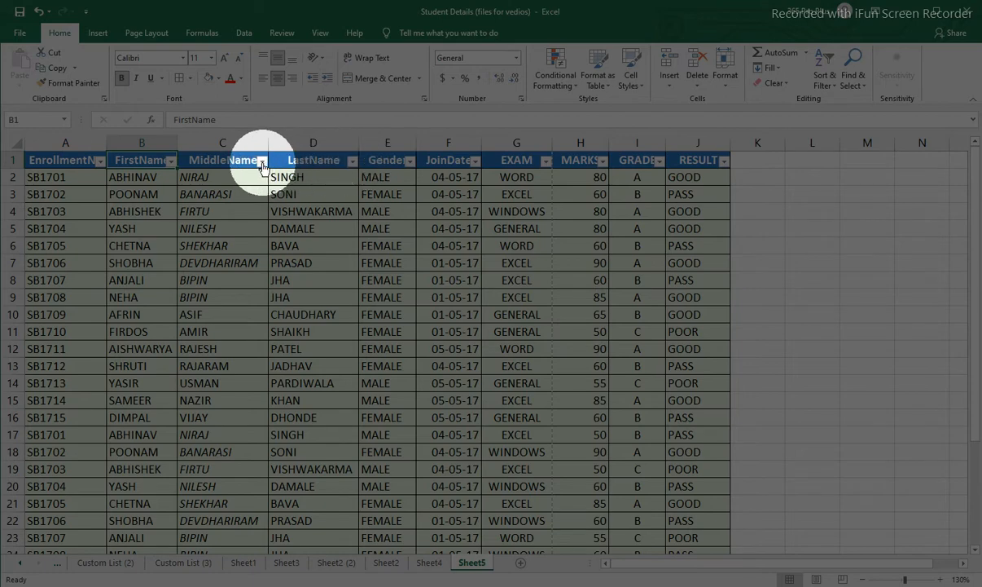
# Open the EnrollmentNo column's filter and examine its list of enrollment numbers from first to last.
pyautogui.click(102, 163)
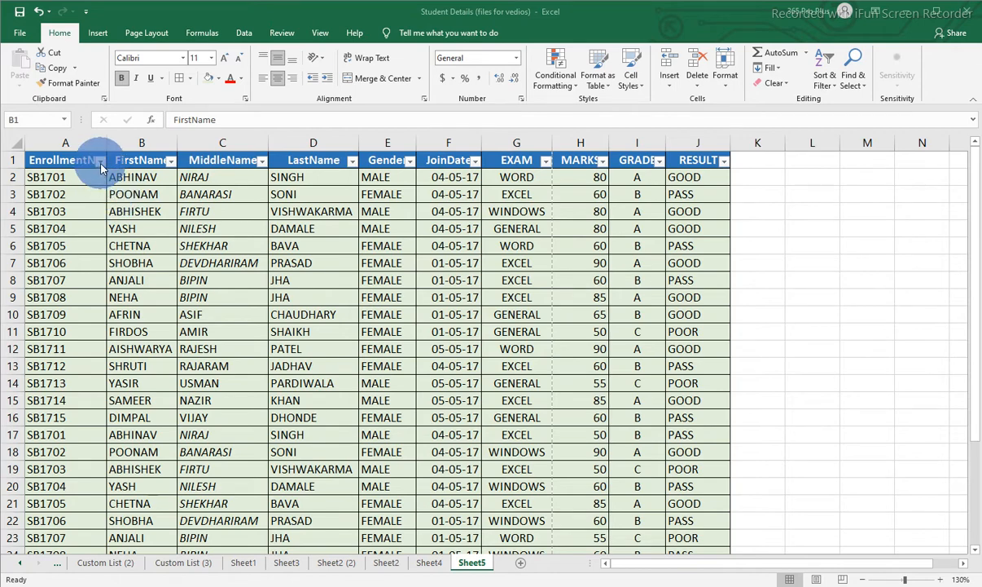
pyautogui.scroll(-5, 33, 313)
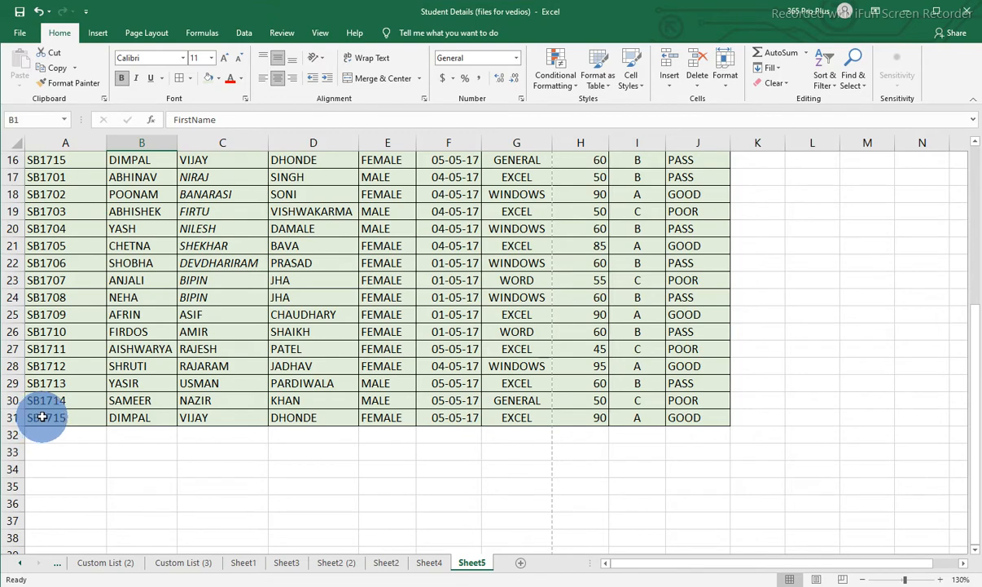
pyautogui.scroll(5, 48, 407)
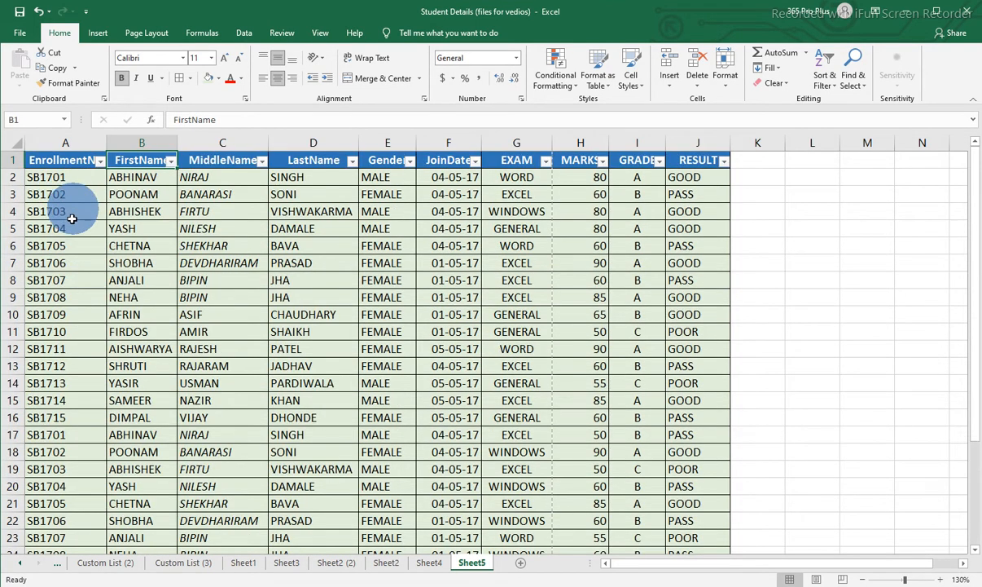
pyautogui.click(98, 160)
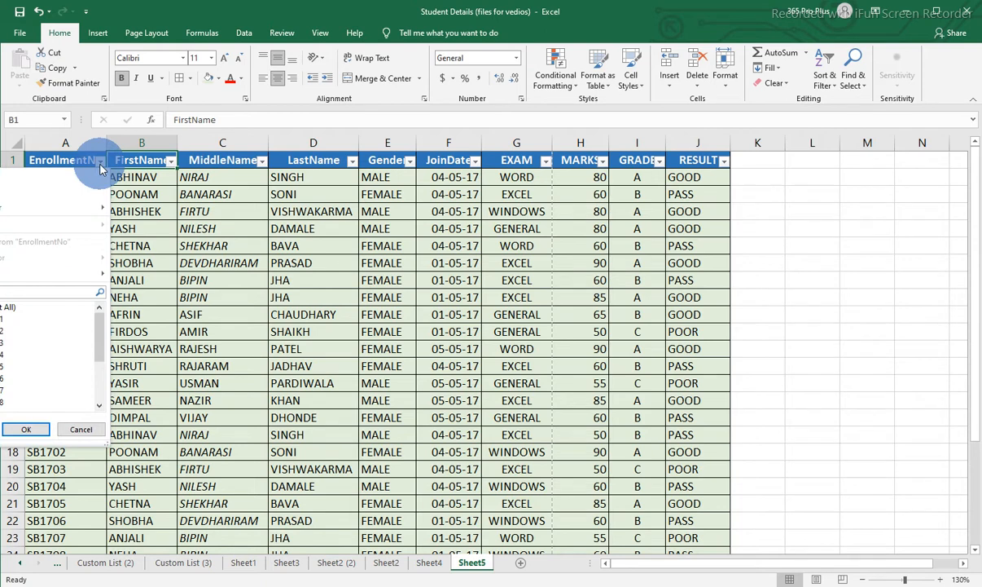
pyautogui.click(2, 319)
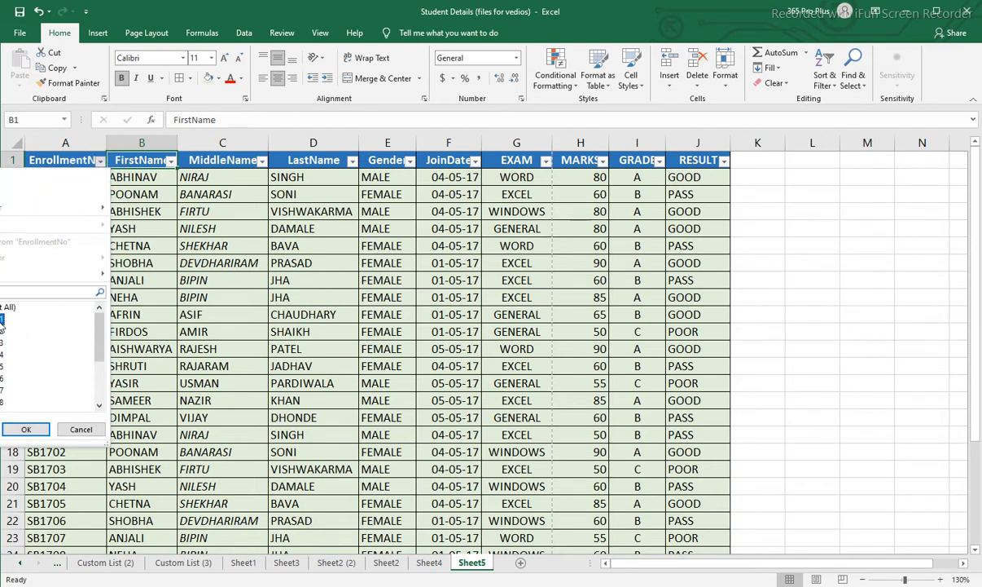
pyautogui.press('Down')
pyautogui.press('Down')
pyautogui.press('Down')
pyautogui.press('Down')
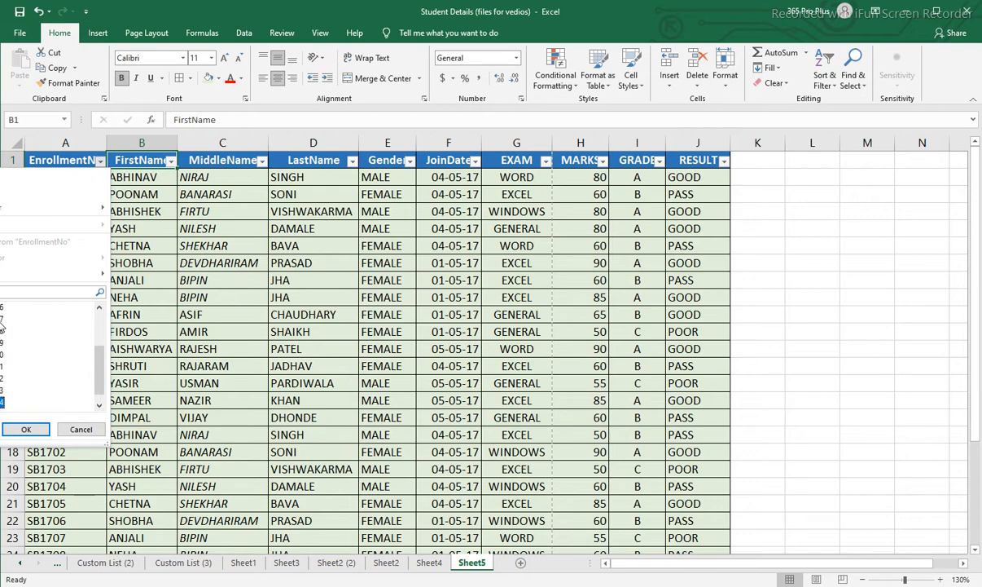
pyautogui.press('Tab')
pyautogui.press('Tab')
pyautogui.press('Tab')
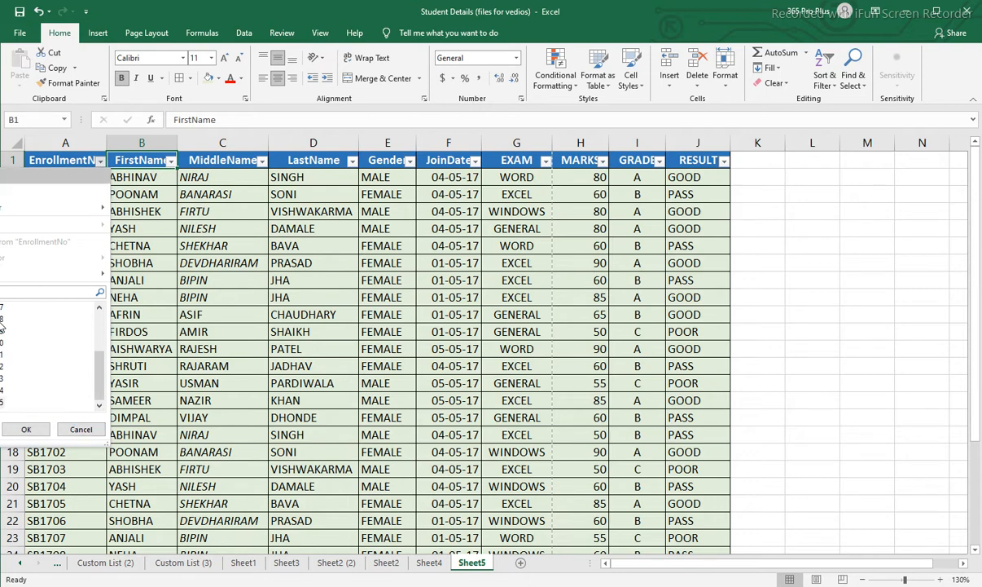
pyautogui.scroll(3, 11, 348)
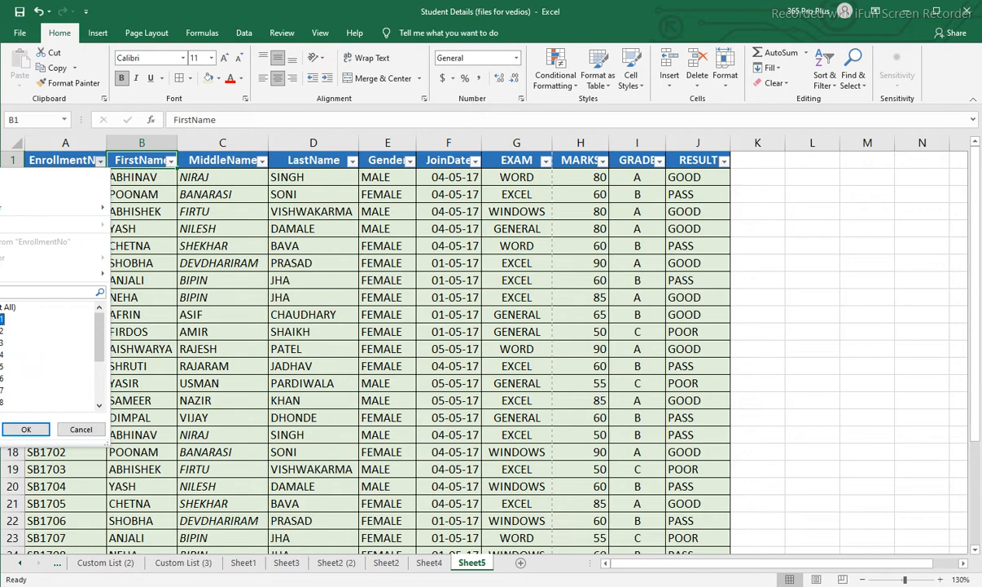
# Filter the EnrollmentNo column to show only the second enrollment number in the list, with all others deselected.
pyautogui.click(5, 307)
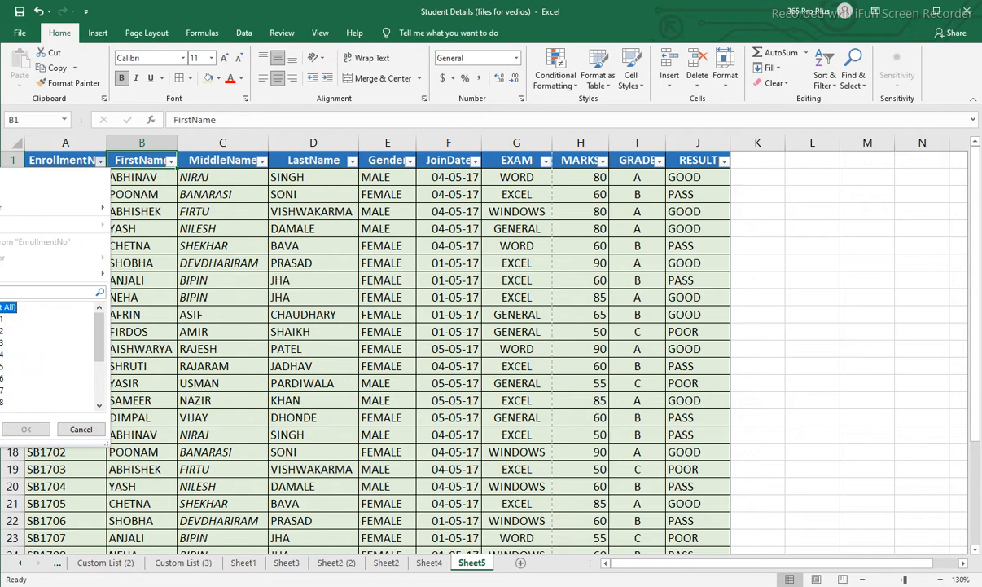
pyautogui.click(2, 331)
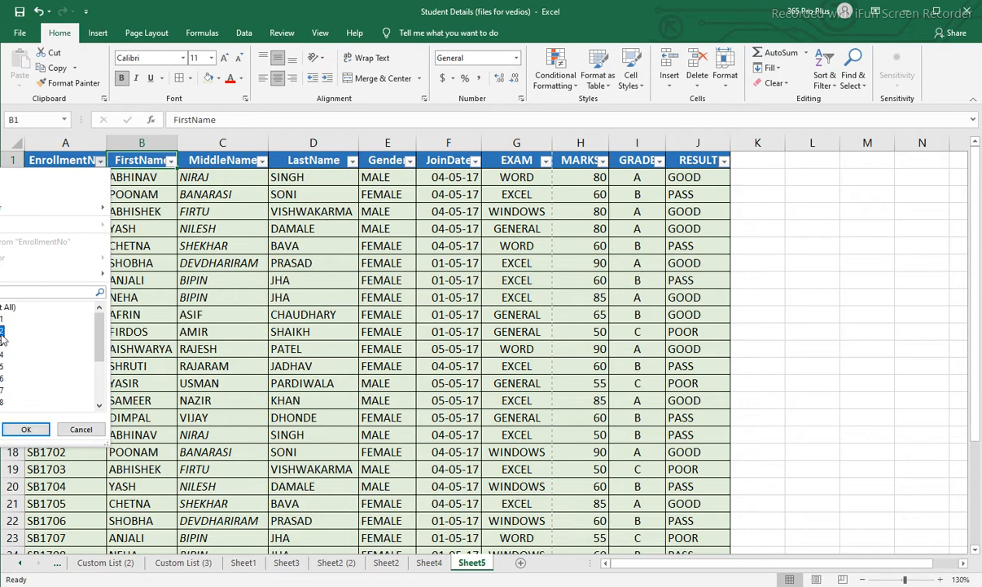
pyautogui.click(33, 432)
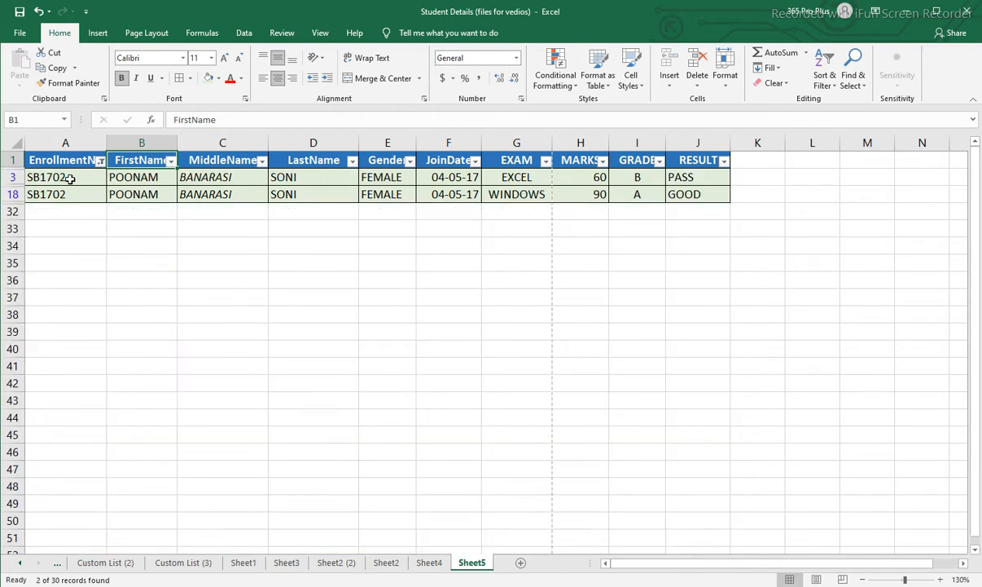
# Examine the enrollment number, gender and name fields of the filtered student records.
pyautogui.moveTo(70, 178); pyautogui.dragTo(70, 193)
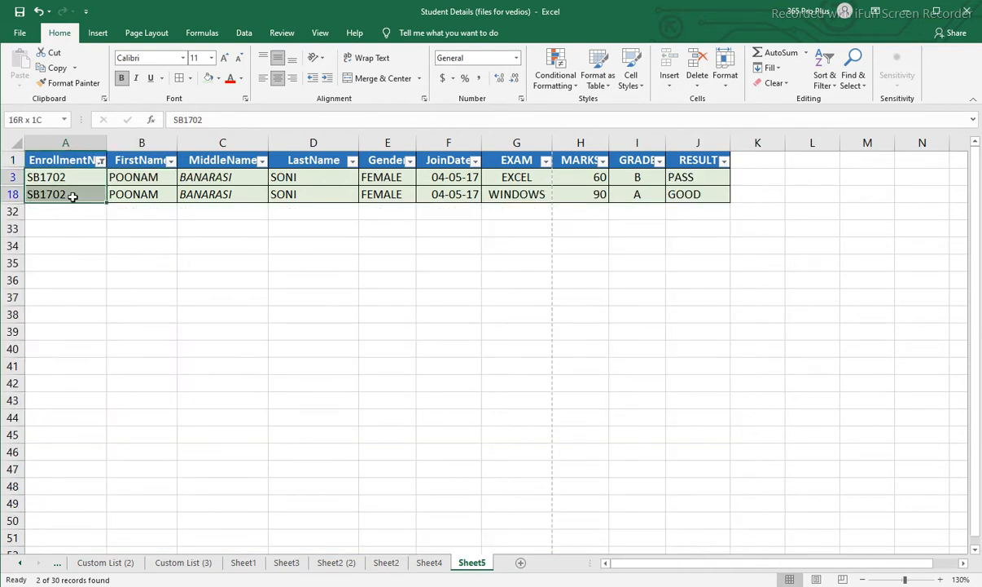
pyautogui.click(366, 180)
pyautogui.click(316, 177)
pyautogui.click(217, 176)
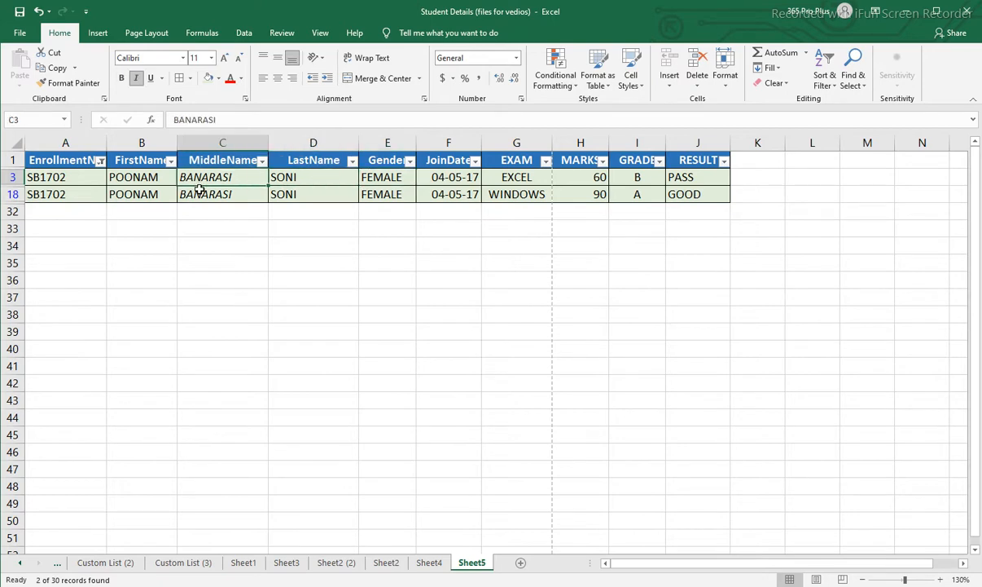
pyautogui.click(195, 189)
pyautogui.click(133, 178)
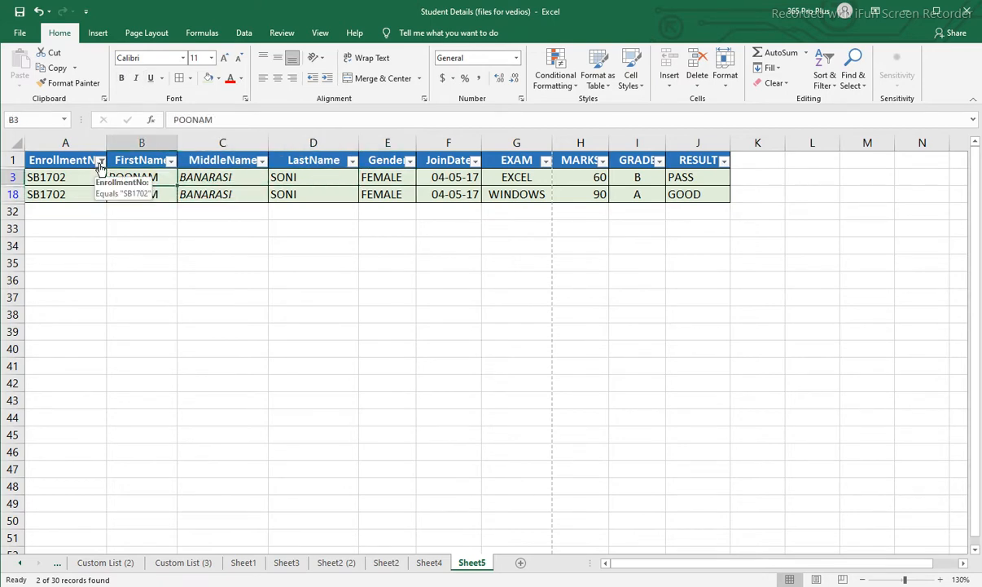
# Extend the EnrollmentNo filter to also show the fifth enrollment number in the list.
pyautogui.click(99, 160)
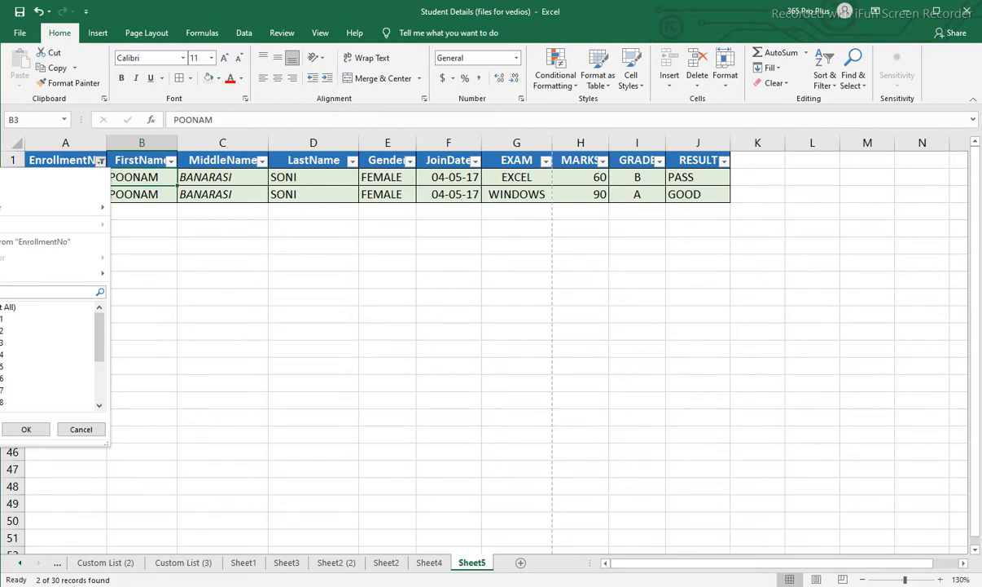
pyautogui.click(2, 366)
pyautogui.click(26, 429)
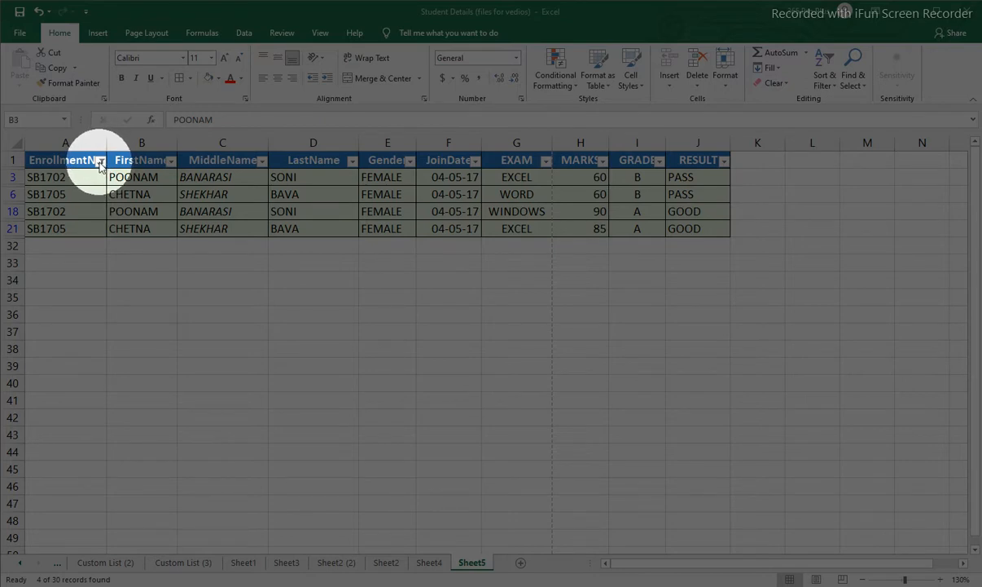
# Clear the EnrollmentNo filter and filter the FirstName column to show only the first name in its list.
pyautogui.click(98, 160)
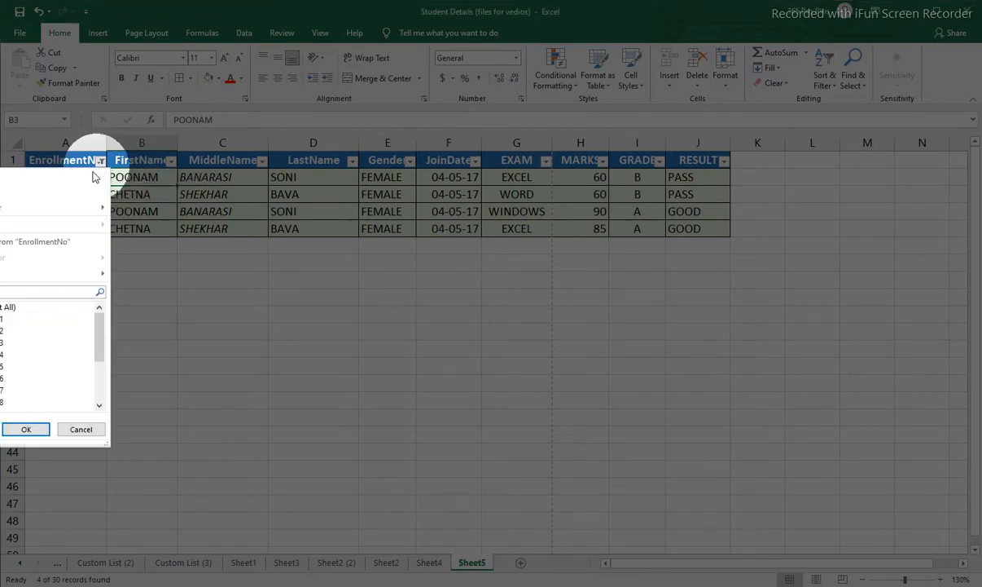
pyautogui.click(24, 244)
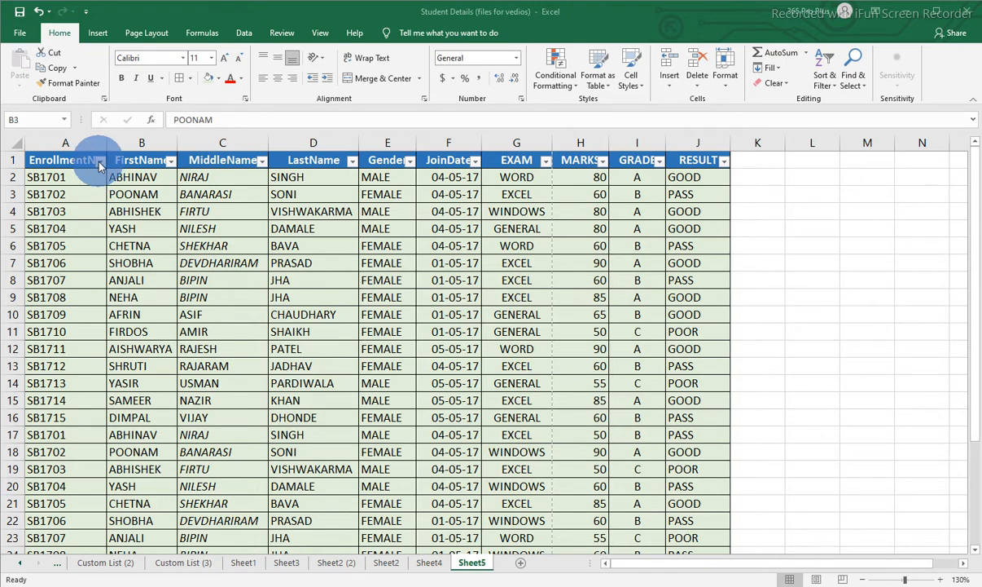
pyautogui.click(171, 162)
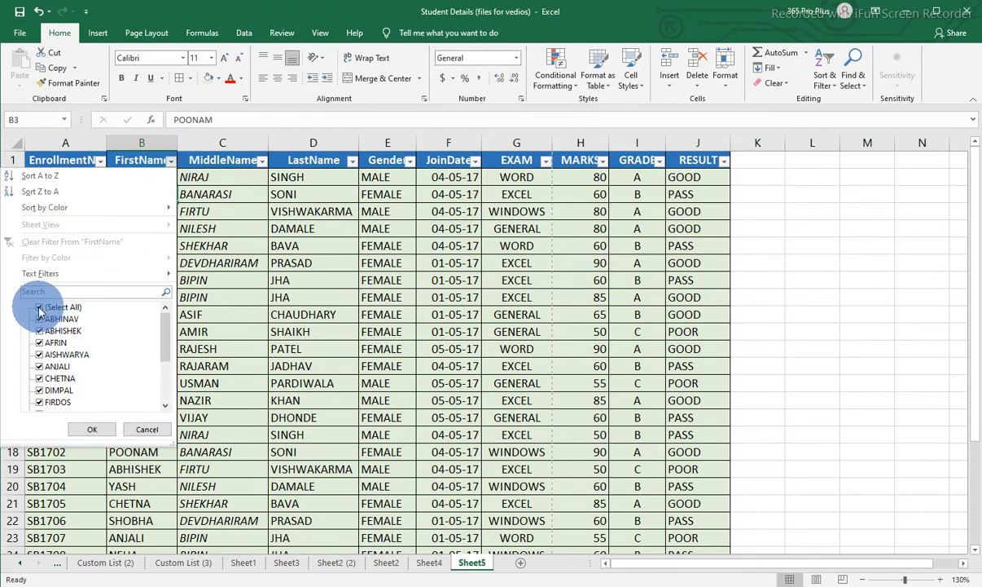
pyautogui.press('Escape')
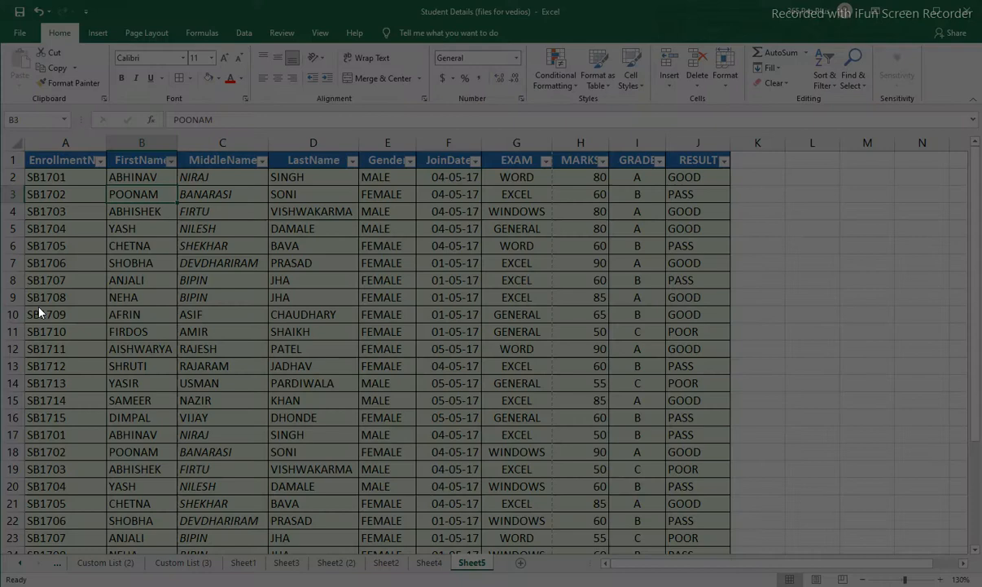
pyautogui.click(170, 161)
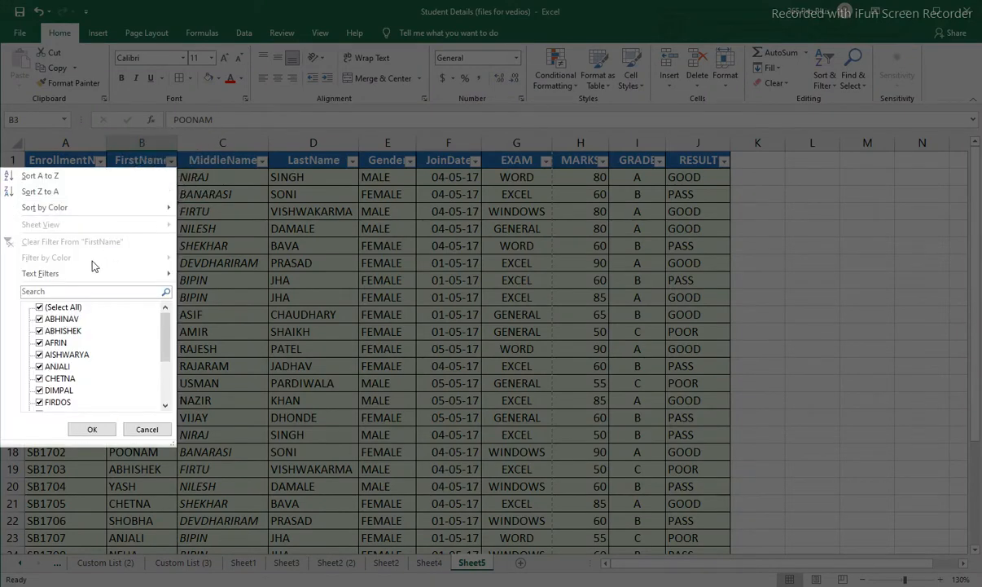
pyautogui.click(39, 308)
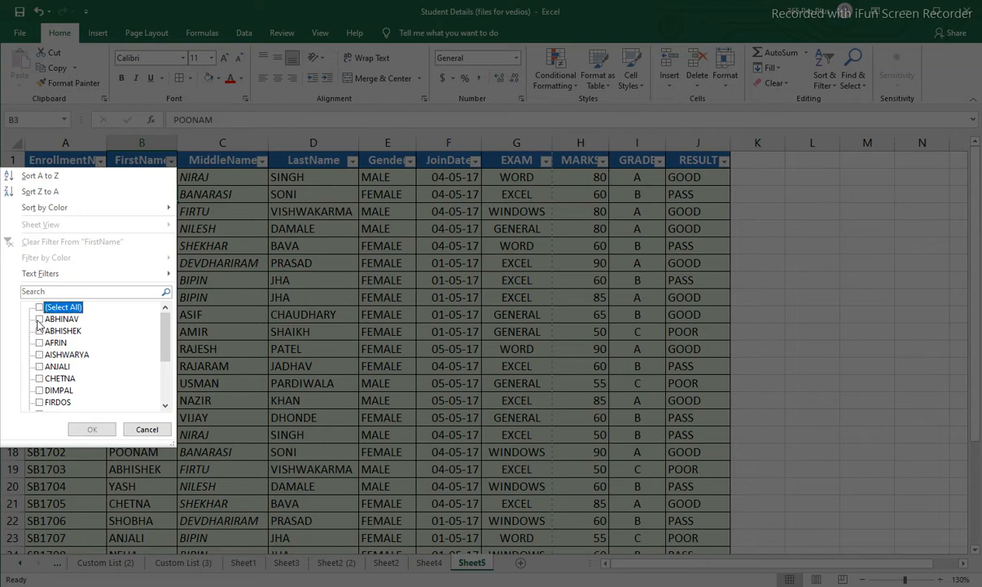
pyautogui.click(40, 320)
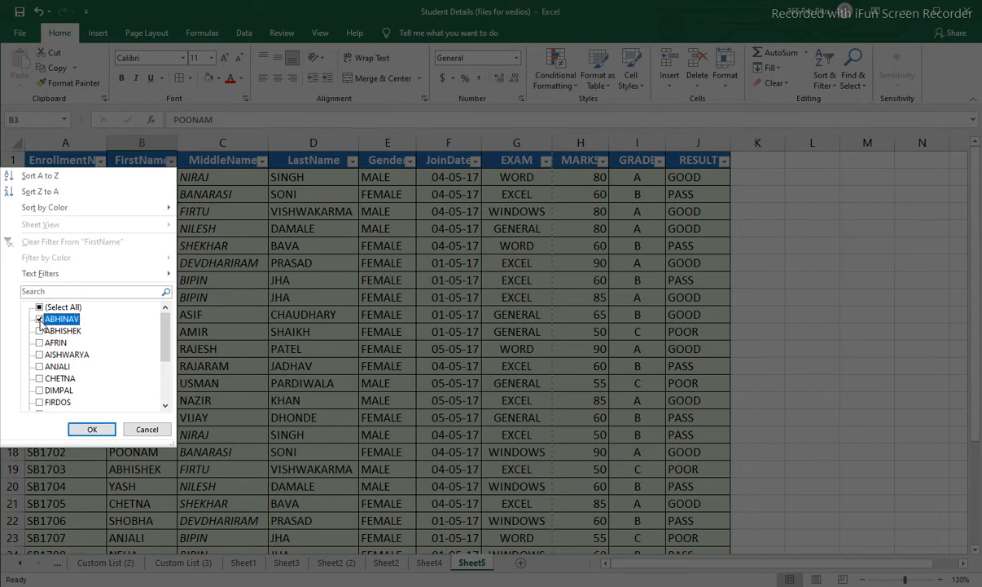
pyautogui.click(90, 428)
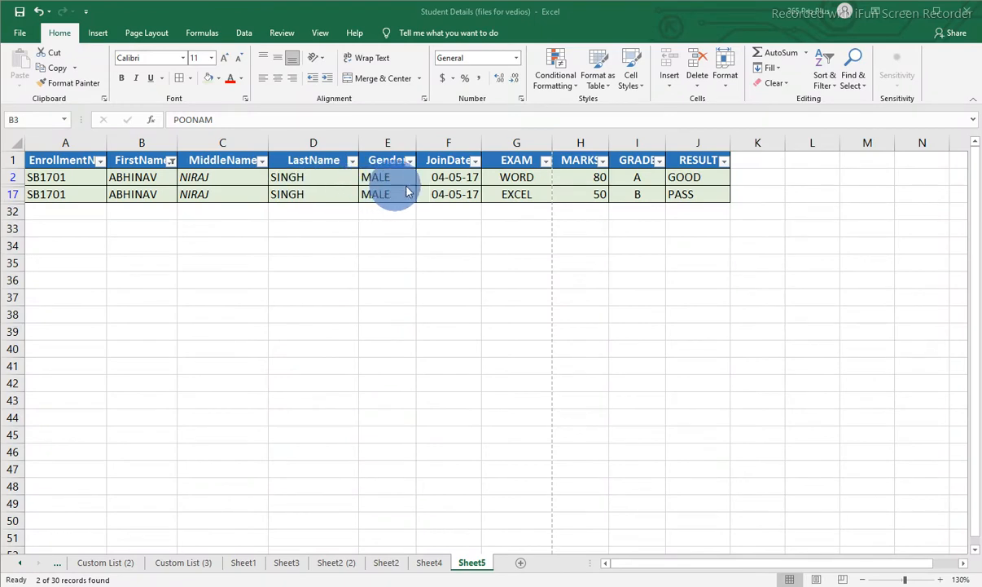
# Filter the FirstName column to show only the first, third and seventh names in its list.
pyautogui.click(171, 163)
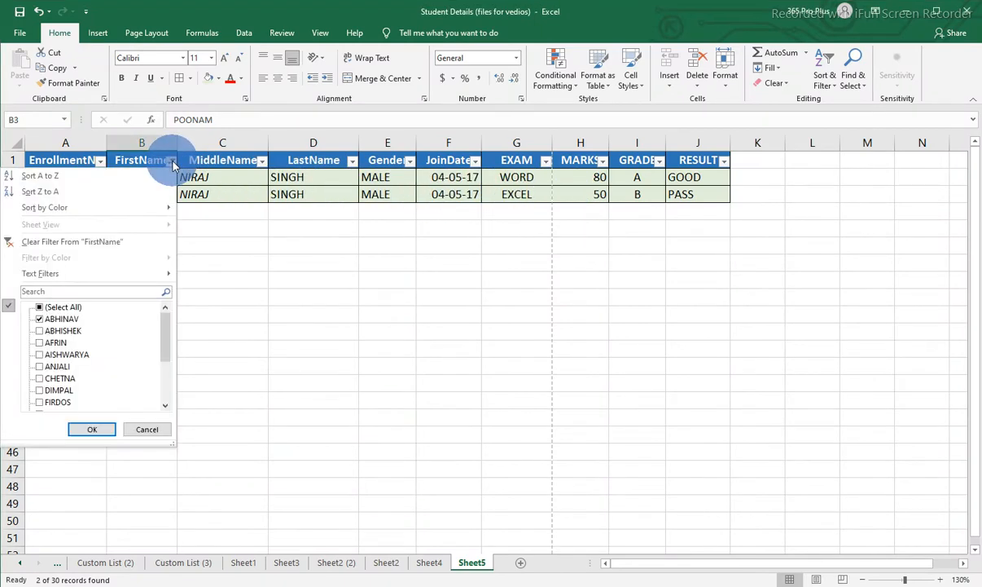
pyautogui.click(39, 308)
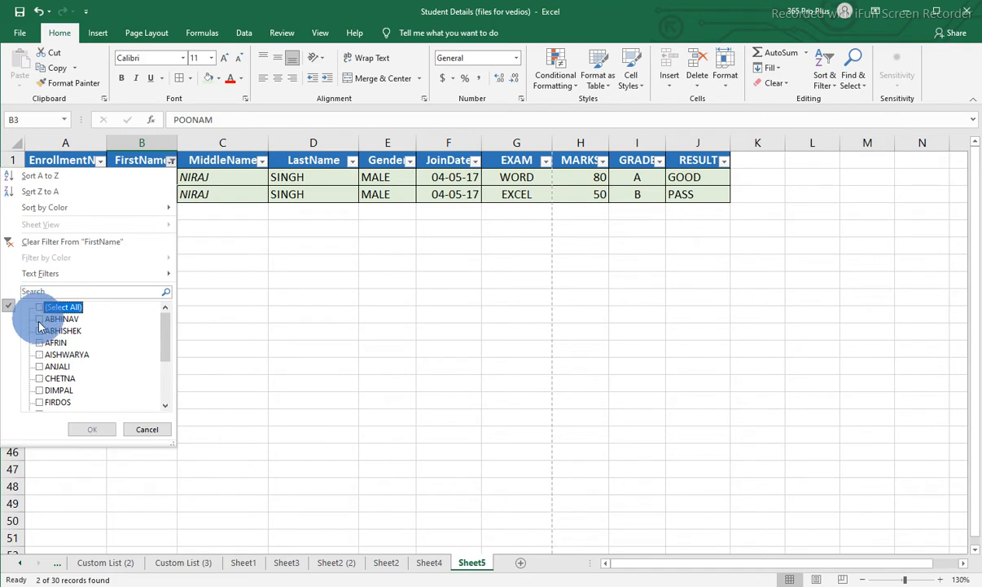
pyautogui.click(39, 319)
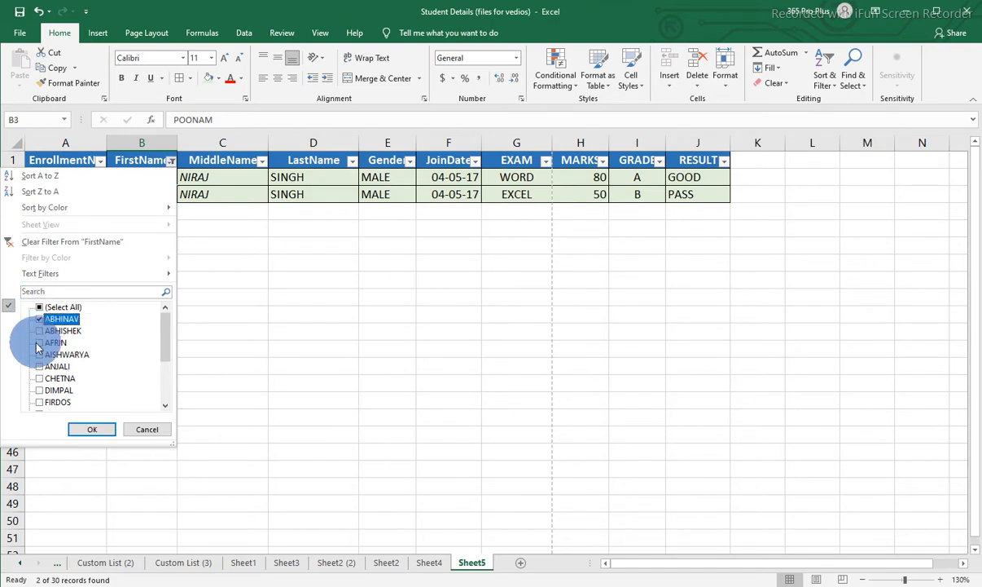
pyautogui.click(39, 342)
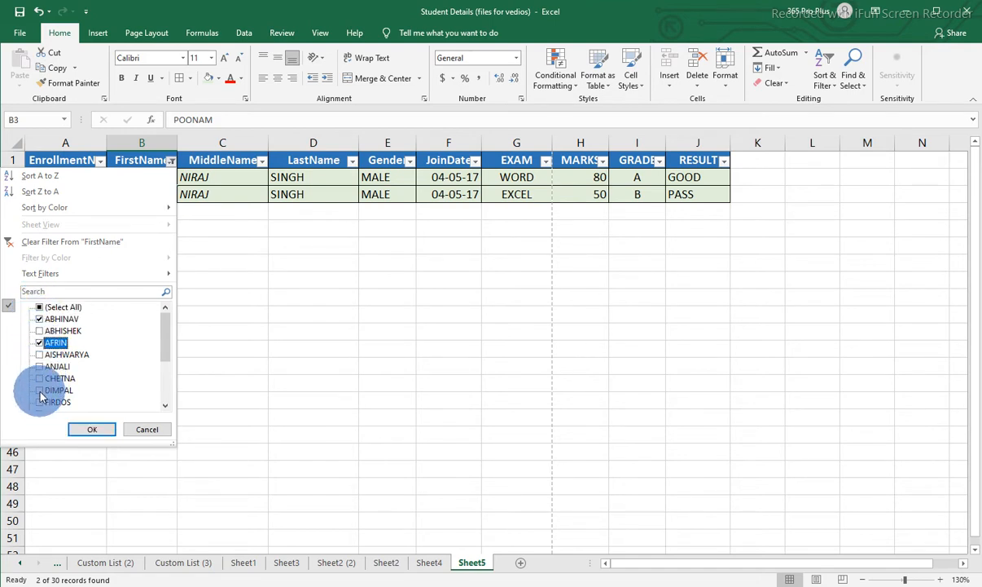
pyautogui.click(39, 390)
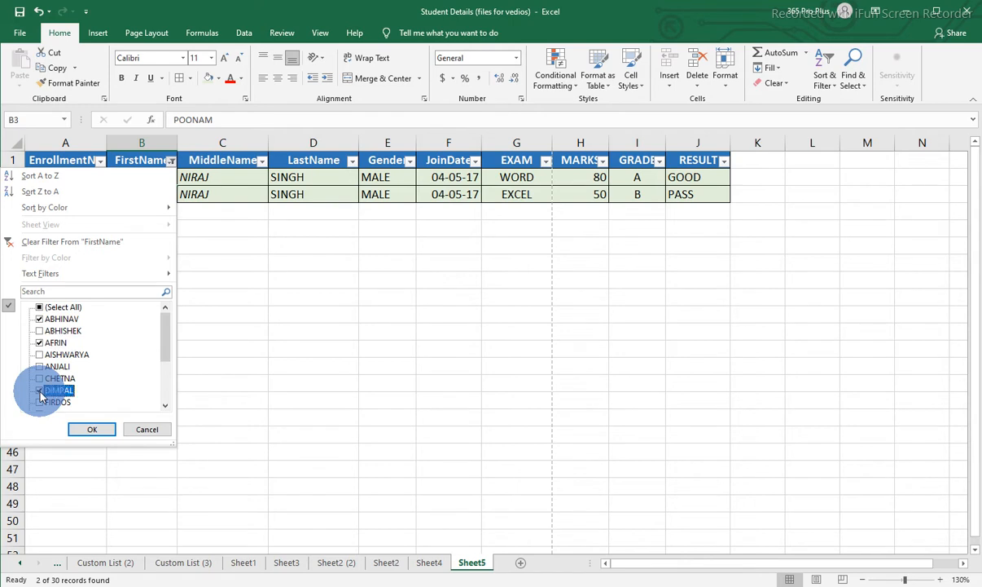
pyautogui.click(93, 430)
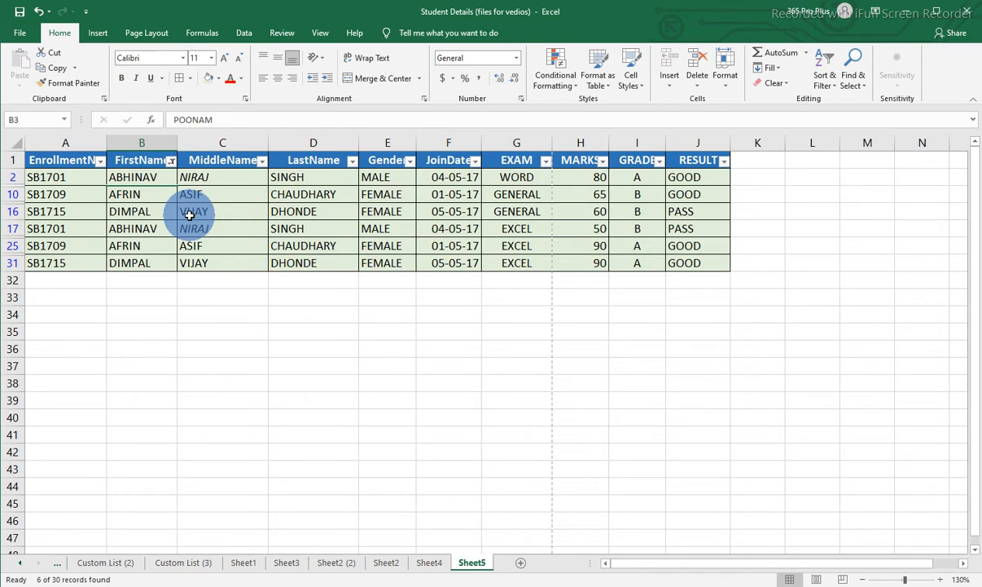
# Replace the FirstName filter with a Gender filter showing only MALE, and select the filtered Gender cells.
pyautogui.click(170, 161)
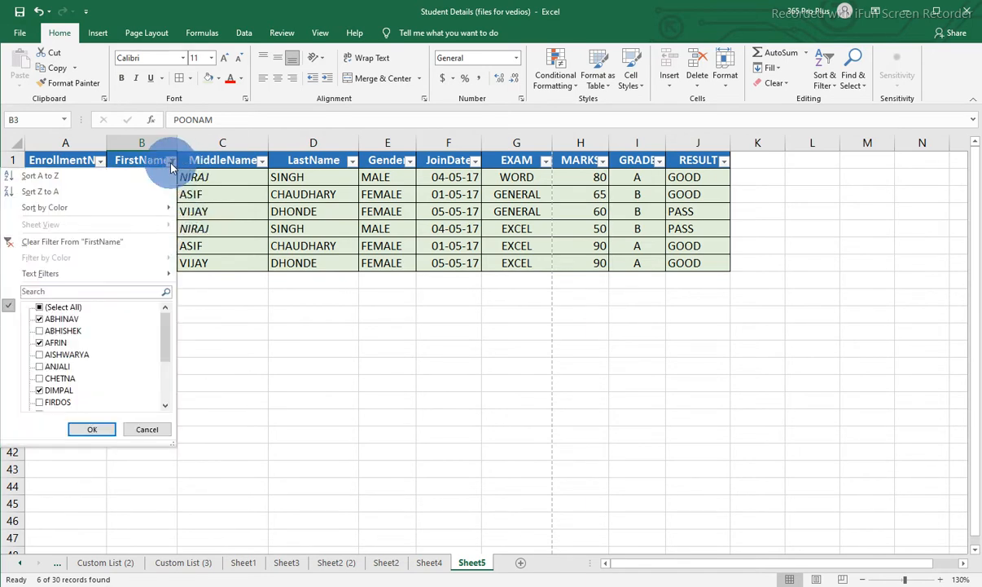
pyautogui.click(65, 241)
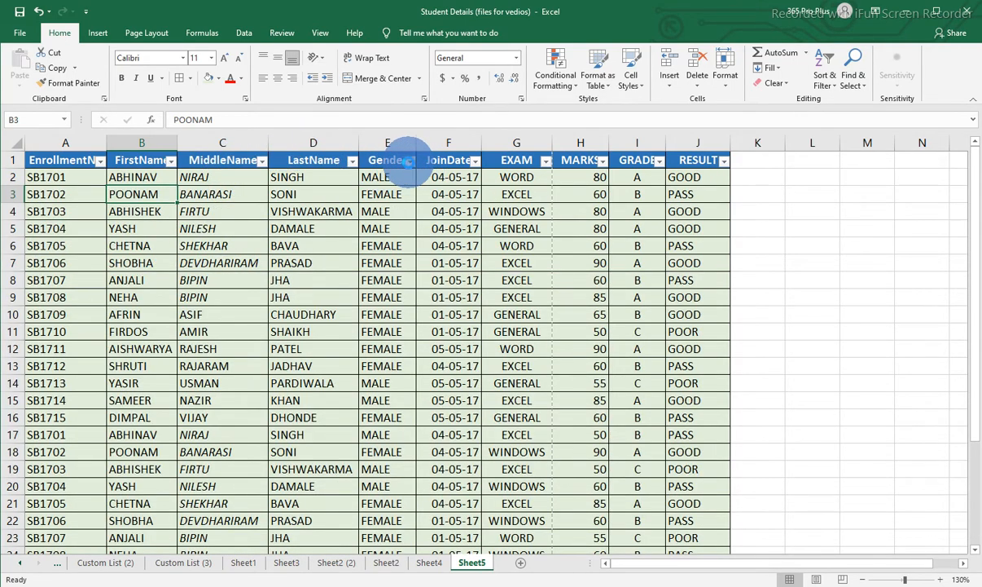
pyautogui.click(409, 163)
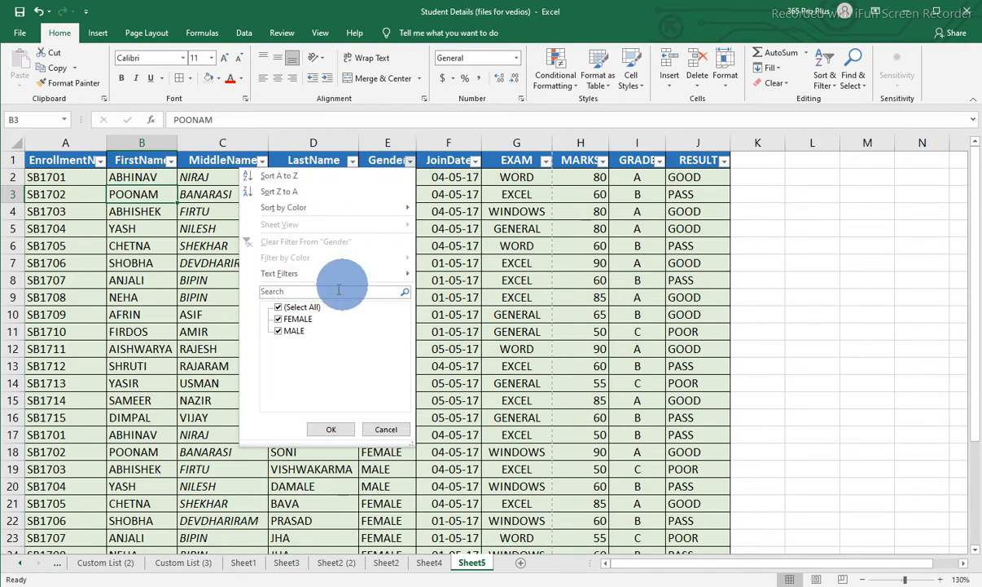
pyautogui.click(279, 308)
pyautogui.click(279, 332)
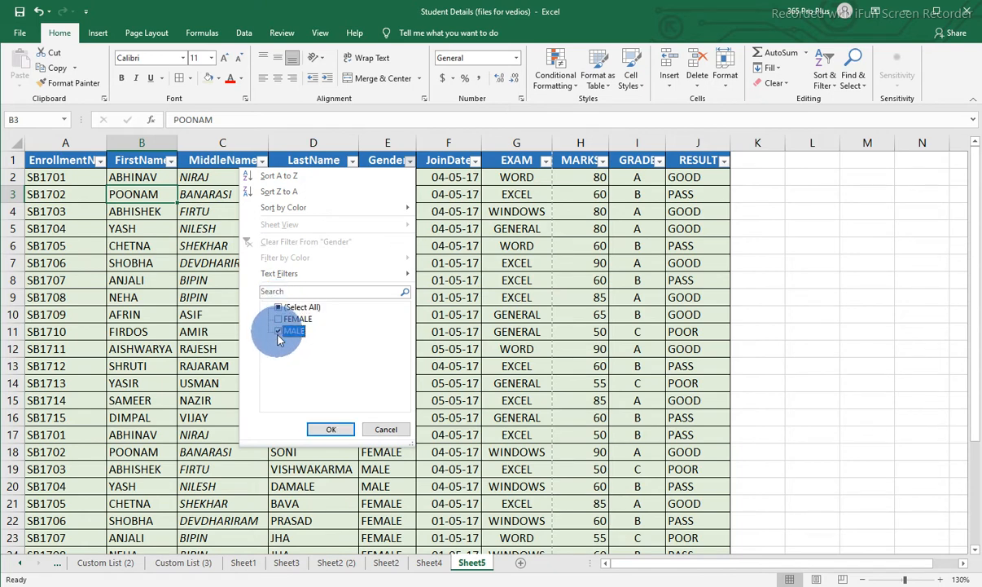
pyautogui.click(331, 429)
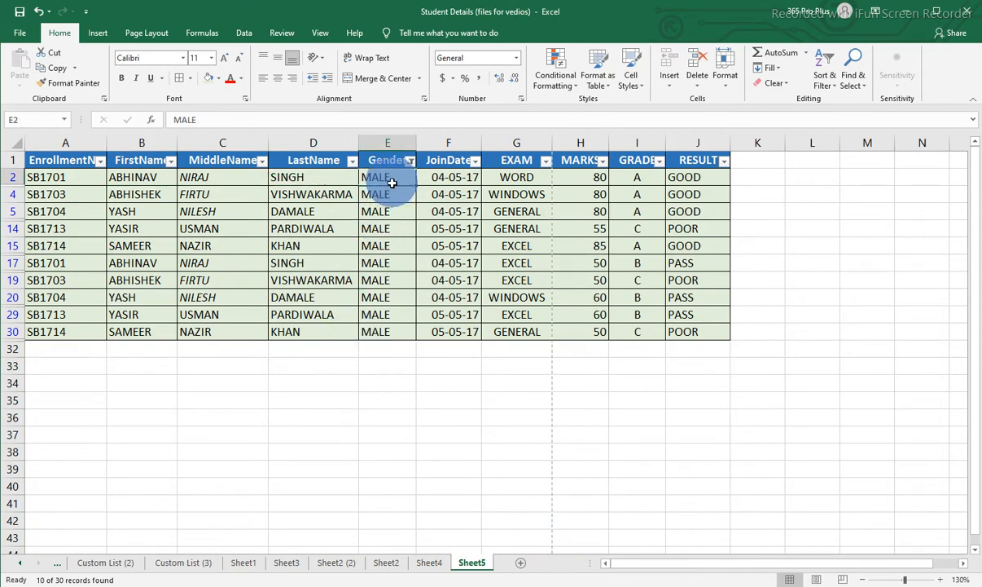
pyautogui.moveTo(379, 179); pyautogui.dragTo(392, 317)
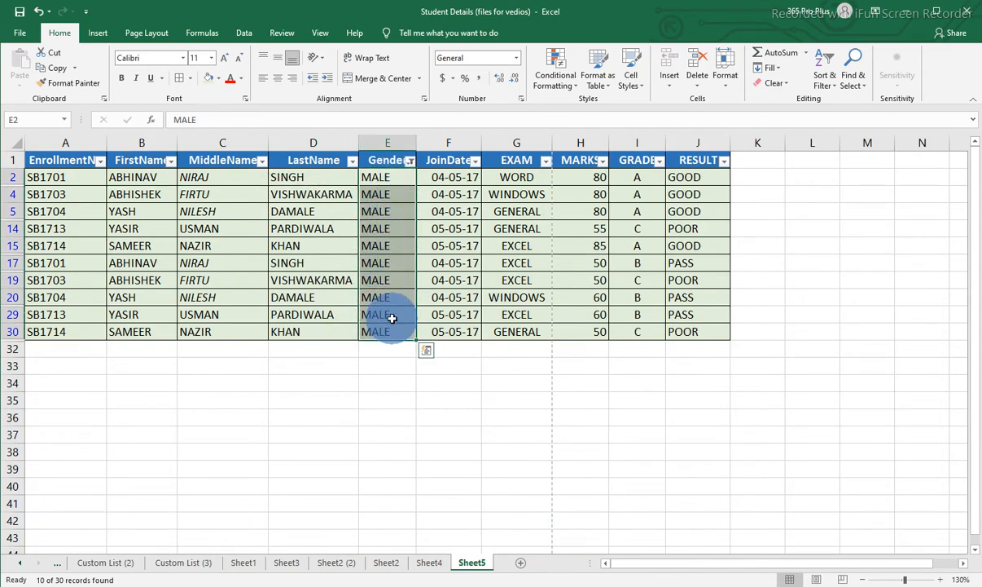
# Replace the Gender filter with a JoinDate filter showing only 05 May 2017, and select the filtered date cells.
pyautogui.click(410, 161)
pyautogui.click(339, 243)
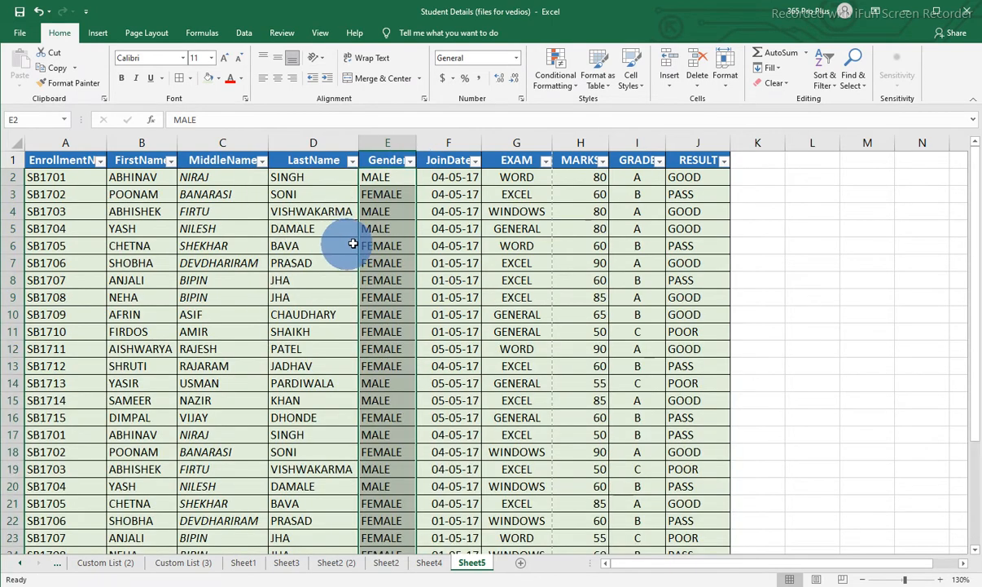
pyautogui.click(475, 161)
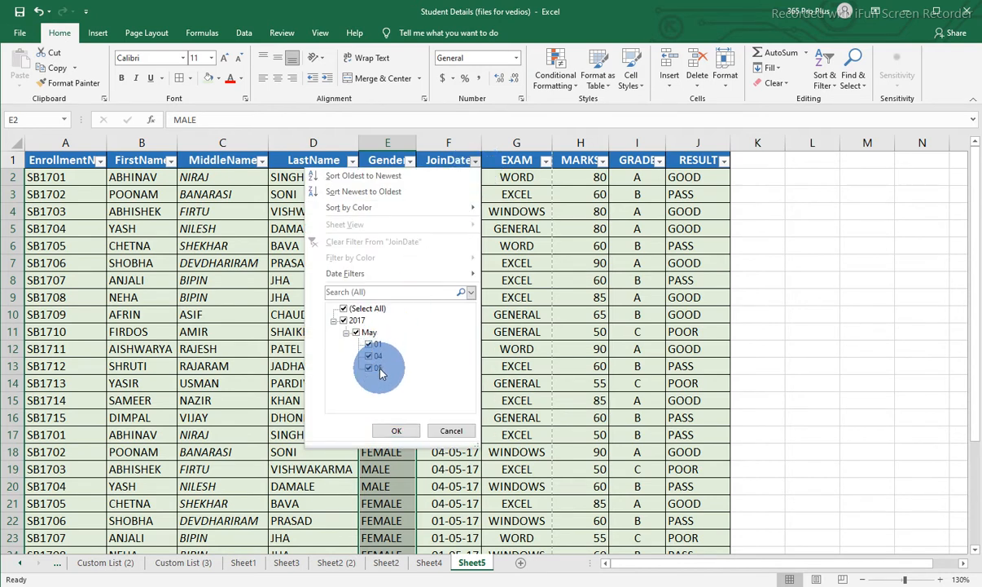
pyautogui.click(368, 332)
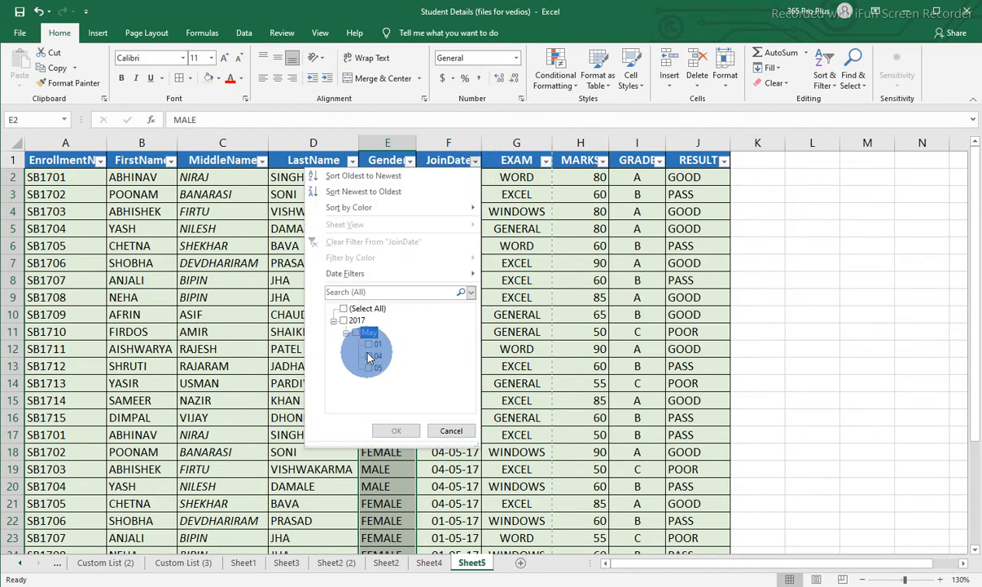
pyautogui.click(370, 368)
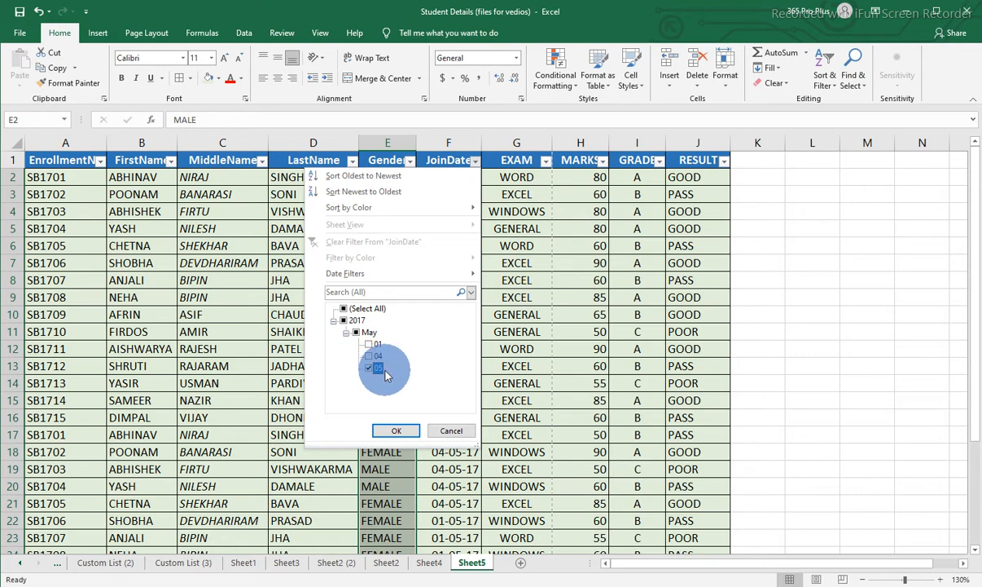
pyautogui.click(394, 430)
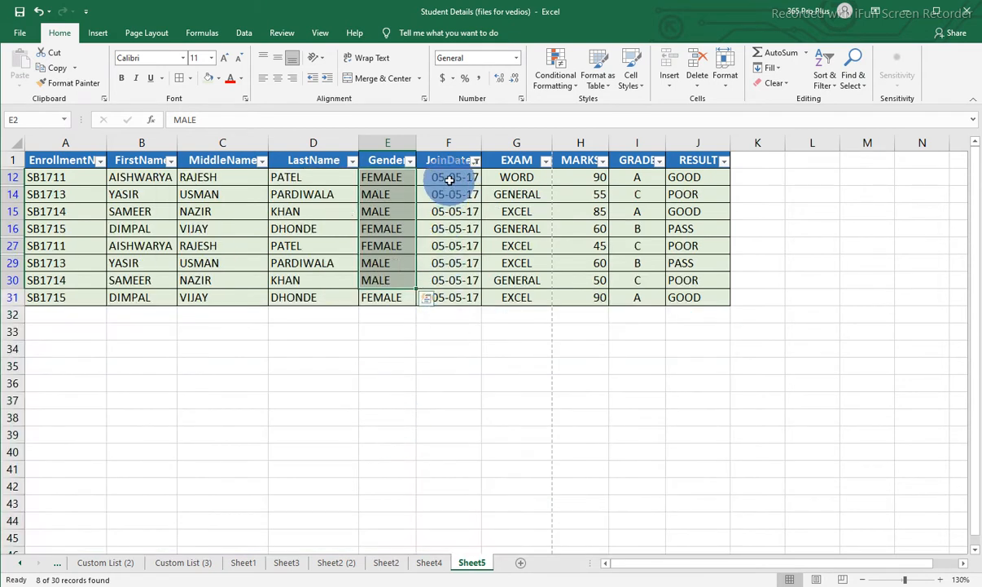
pyautogui.moveTo(450, 176); pyautogui.dragTo(448, 296)
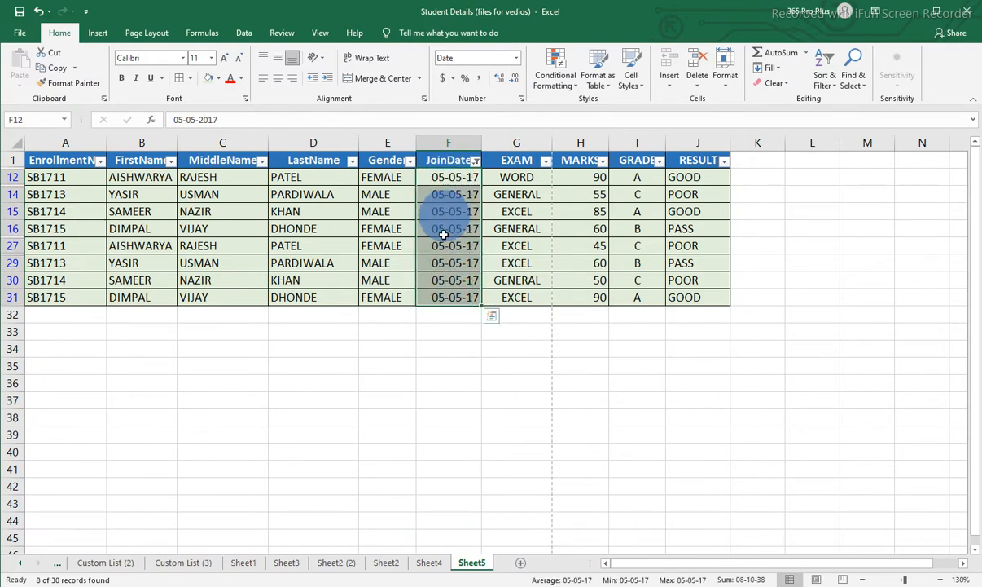
# Replace the JoinDate filter with an EXAM filter showing only WINDOWS, and select the filtered exam cells.
pyautogui.click(474, 162)
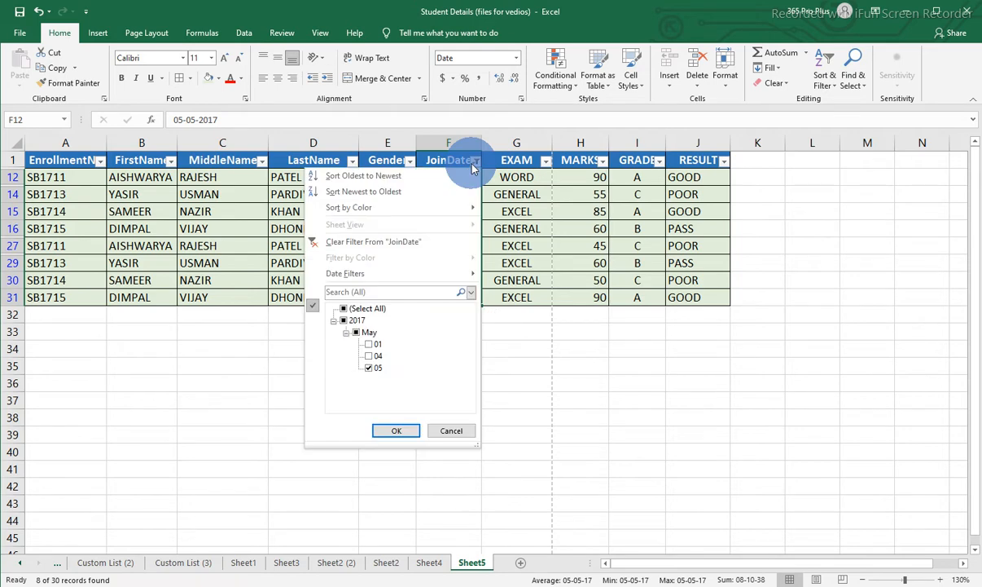
pyautogui.click(416, 180)
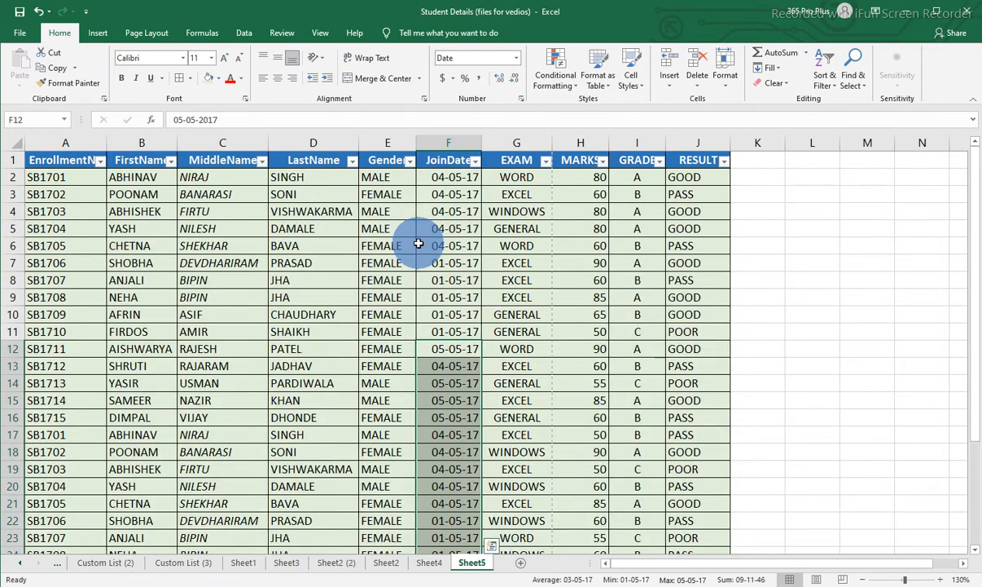
pyautogui.click(545, 162)
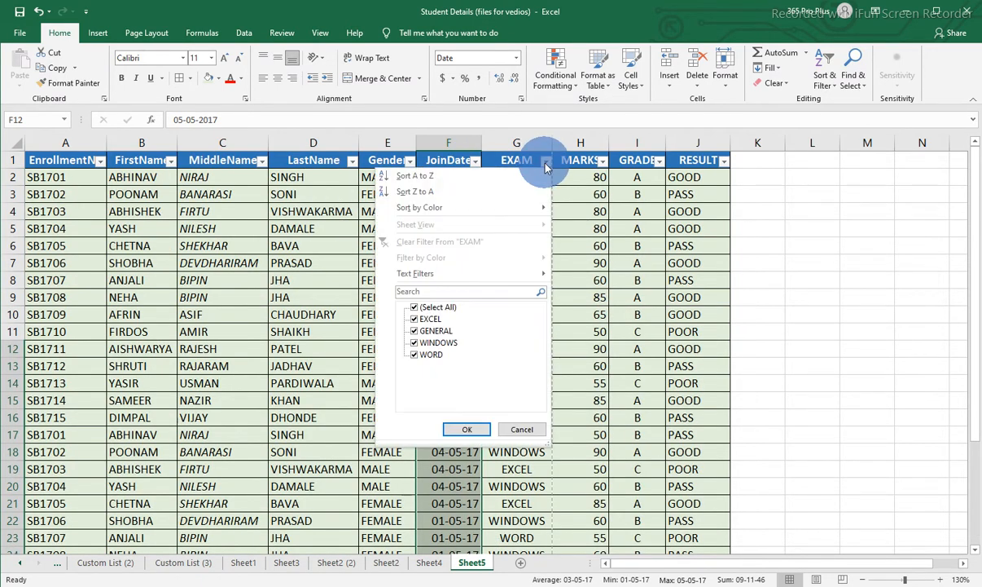
pyautogui.click(416, 308)
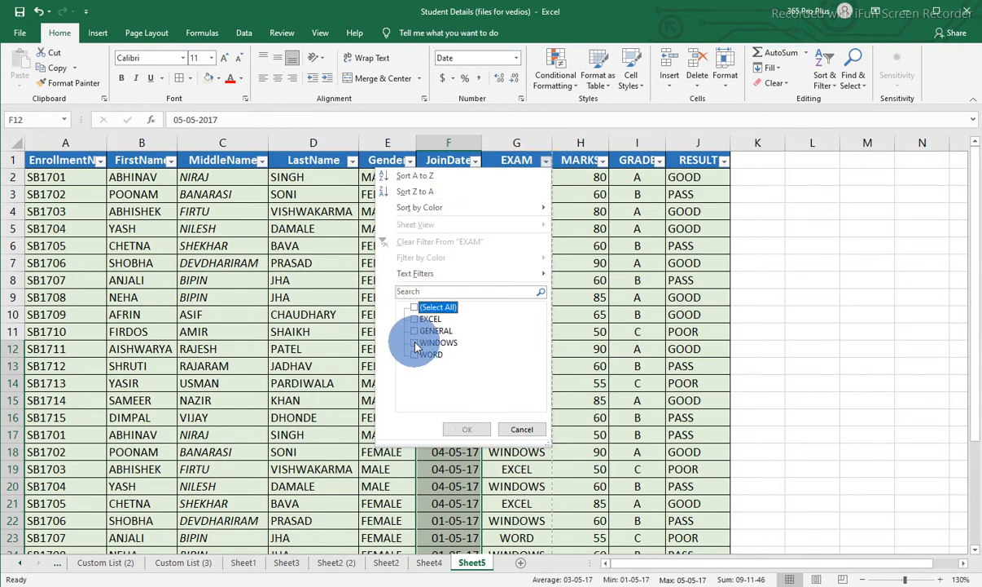
pyautogui.click(416, 343)
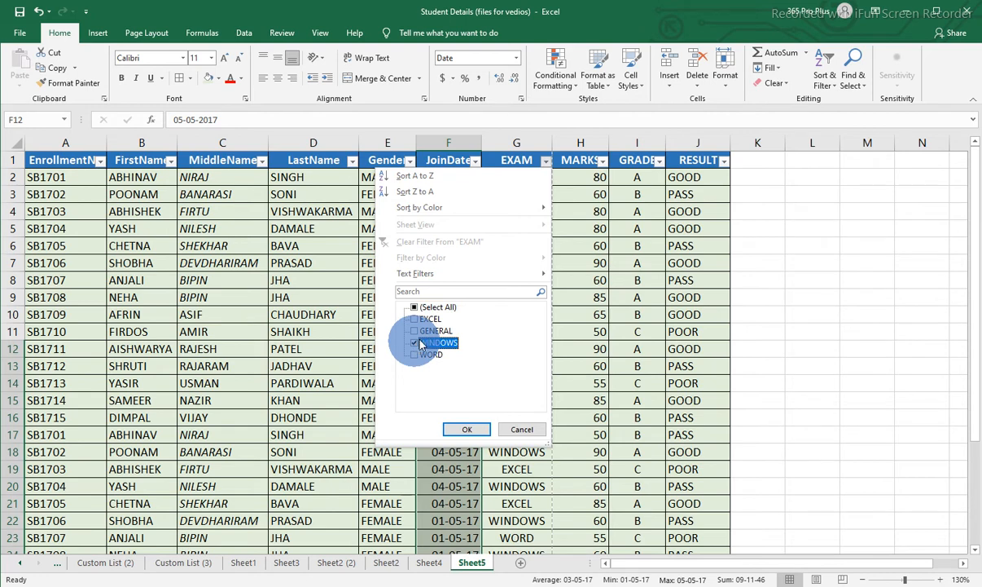
pyautogui.click(468, 429)
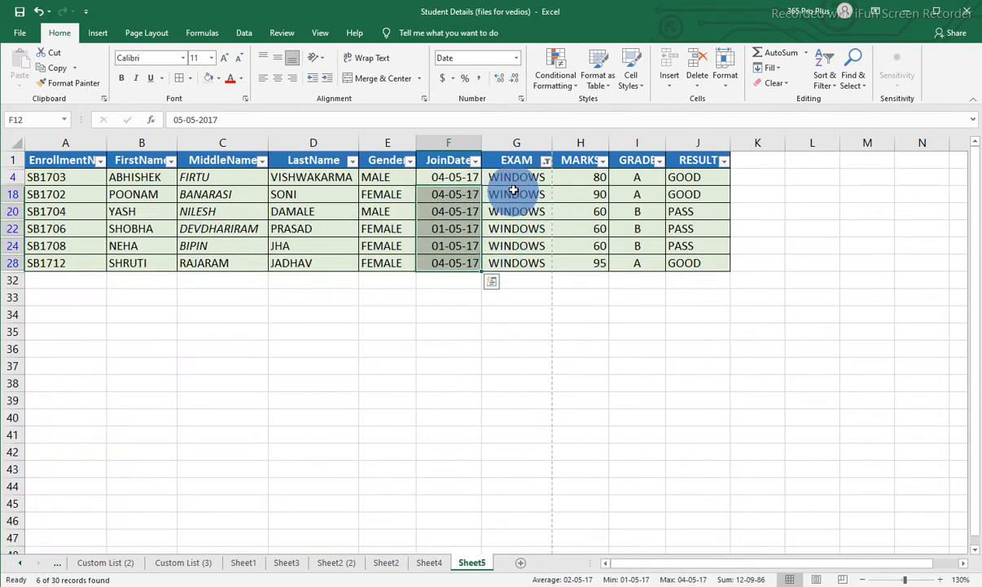
pyautogui.moveTo(517, 179); pyautogui.dragTo(514, 262)
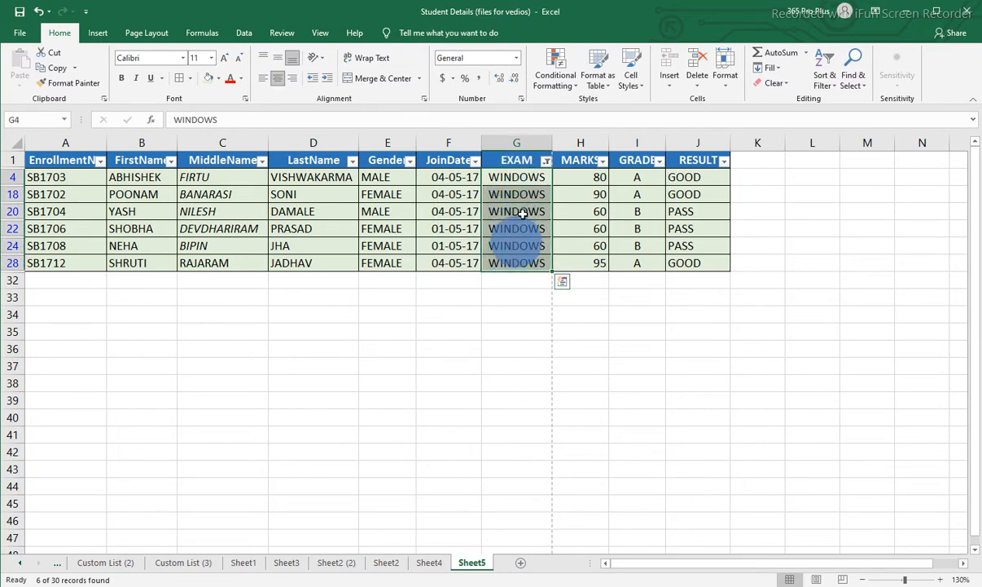
# Replace the EXAM filter with a GRADE filter showing only A, and select the filtered grade cells.
pyautogui.click(544, 163)
pyautogui.click(457, 239)
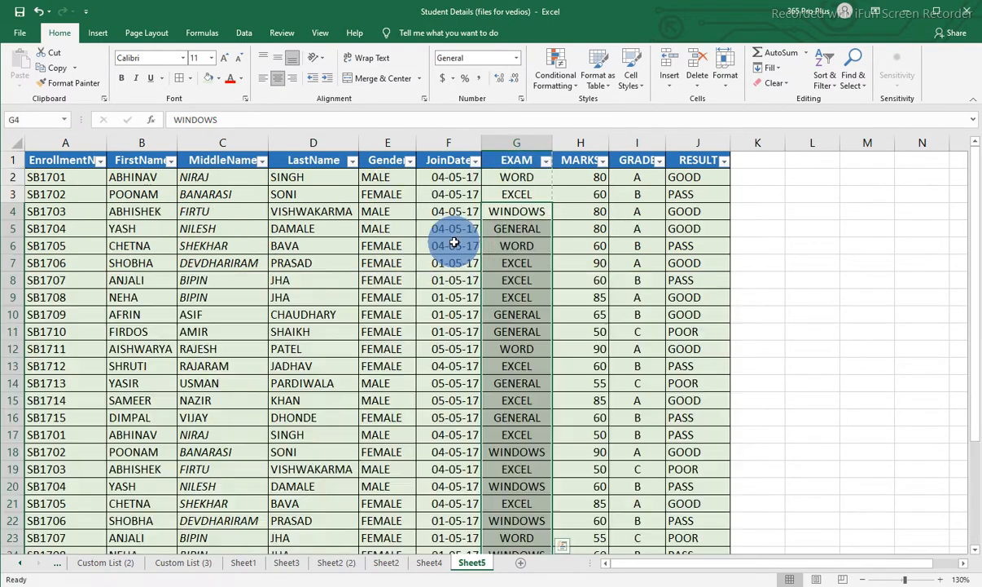
pyautogui.click(659, 161)
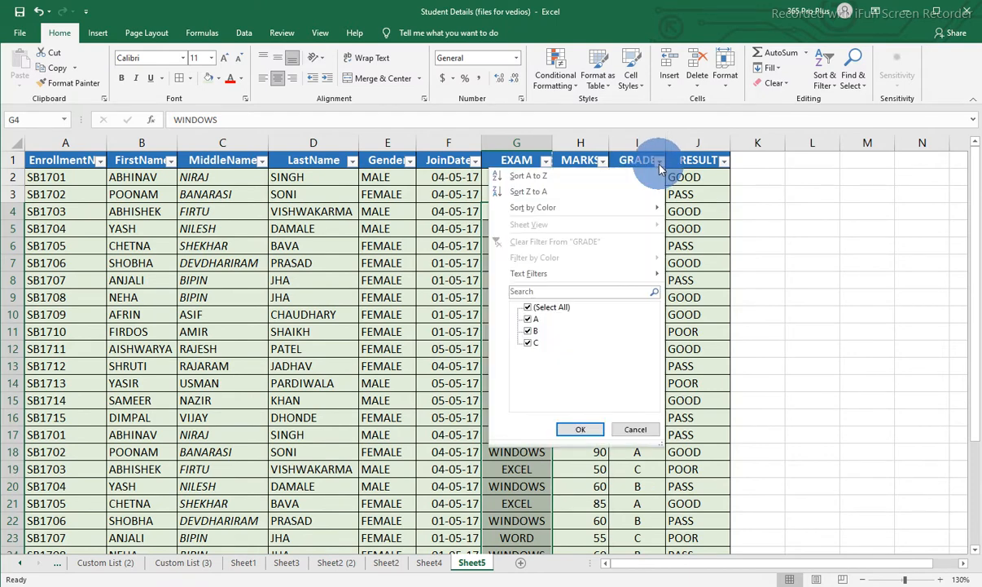
pyautogui.click(529, 309)
pyautogui.click(528, 320)
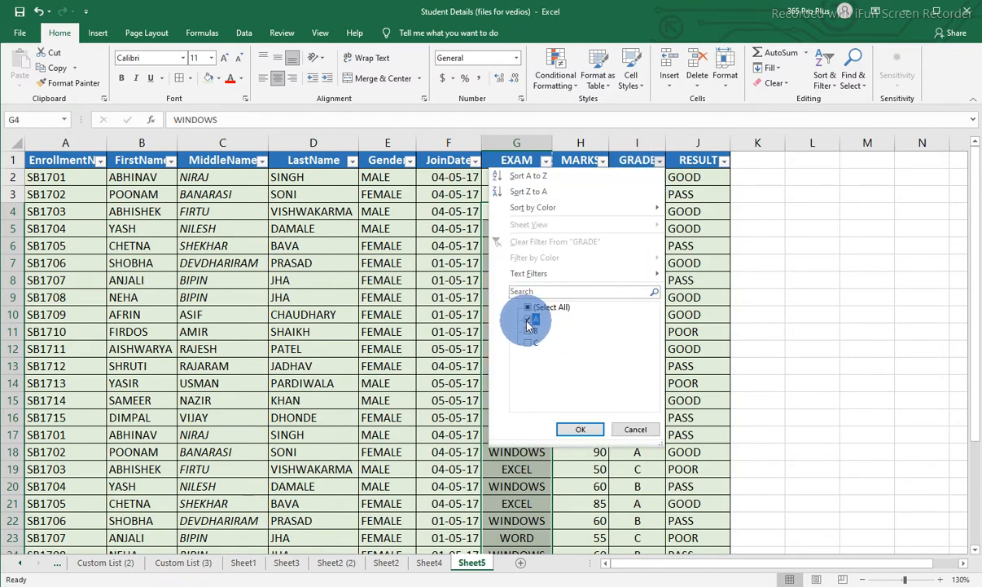
pyautogui.click(578, 429)
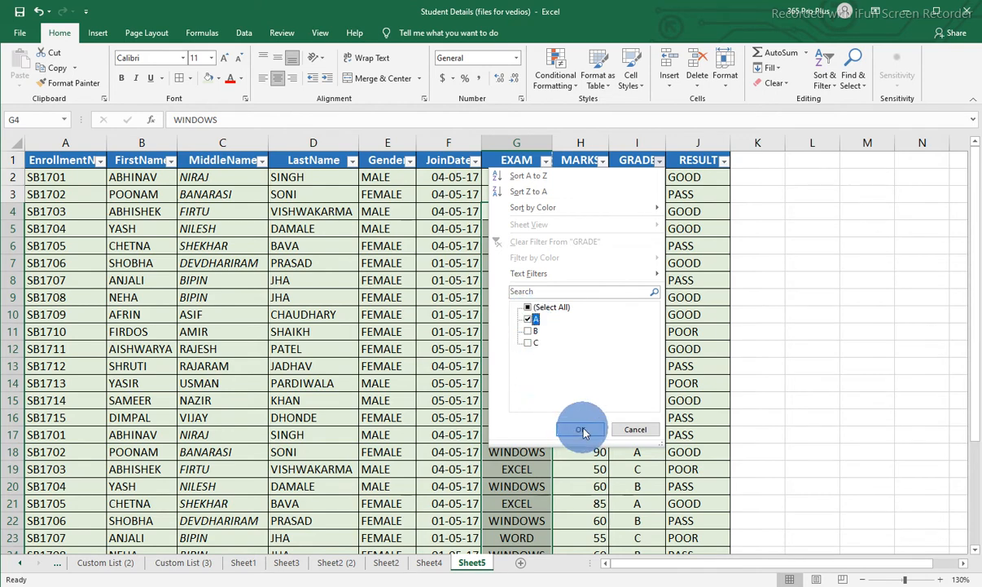
pyautogui.moveTo(642, 184); pyautogui.dragTo(633, 362)
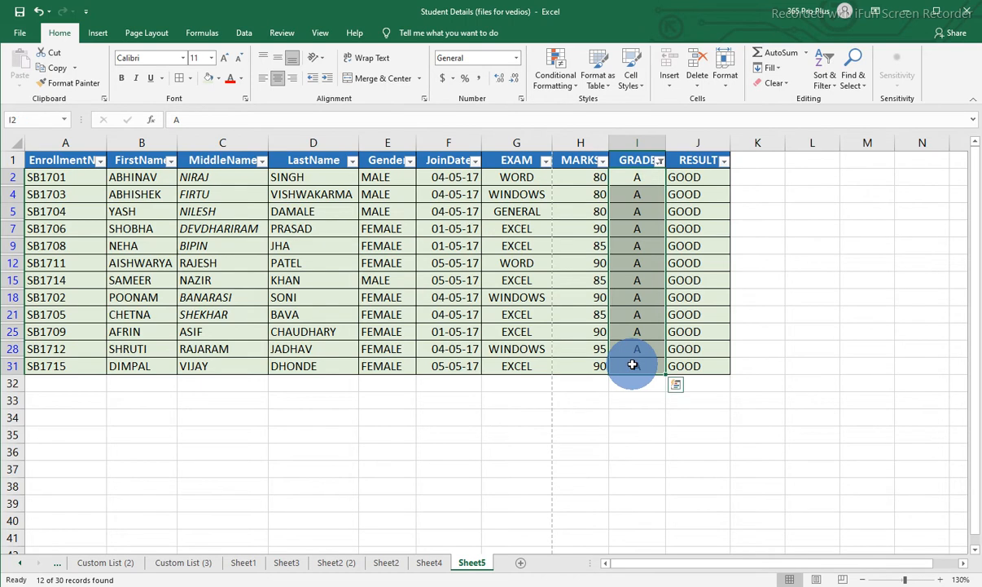
# Replace the GRADE filter with a RESULT filter showing only POOR.
pyautogui.click(659, 161)
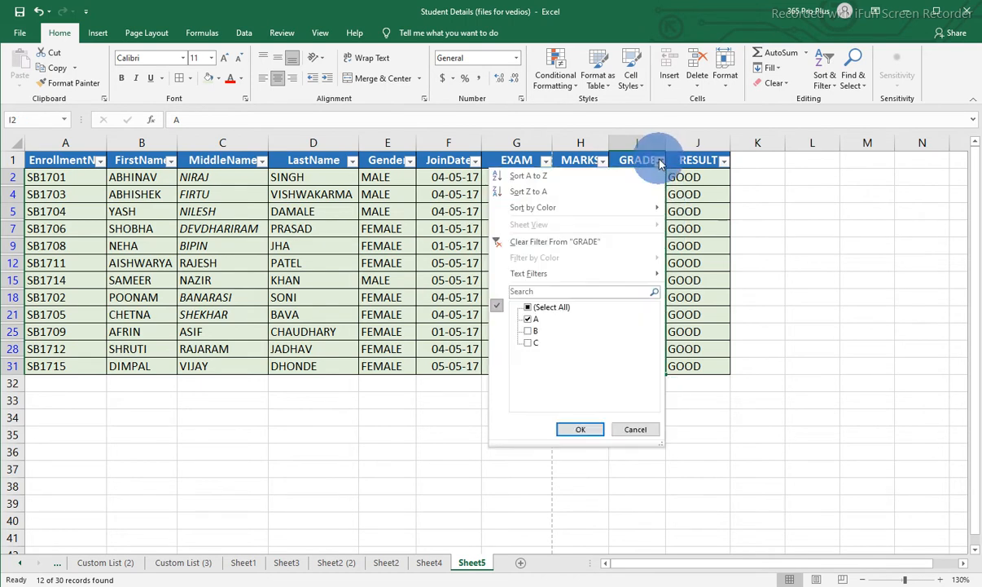
pyautogui.click(590, 239)
pyautogui.click(627, 229)
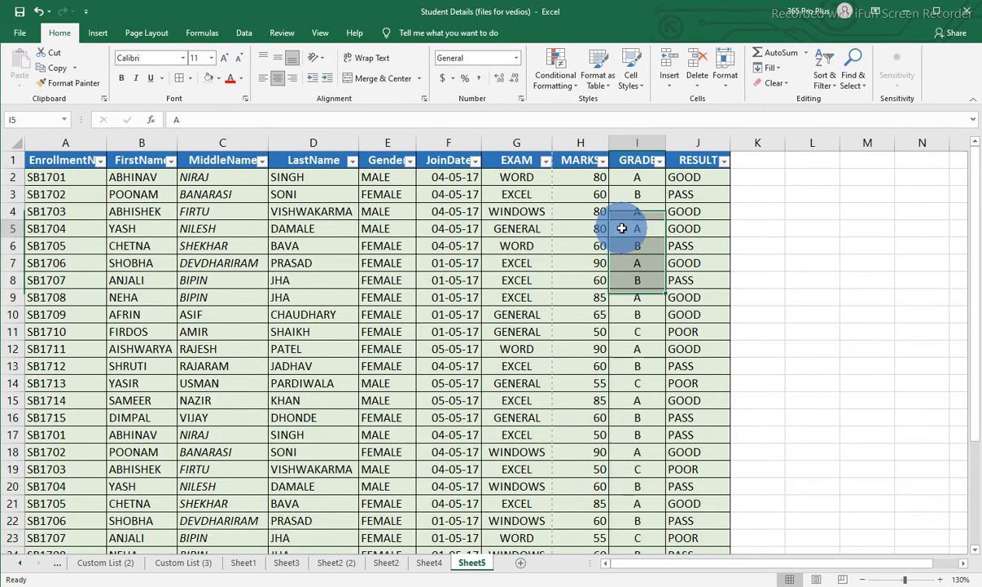
pyautogui.click(724, 161)
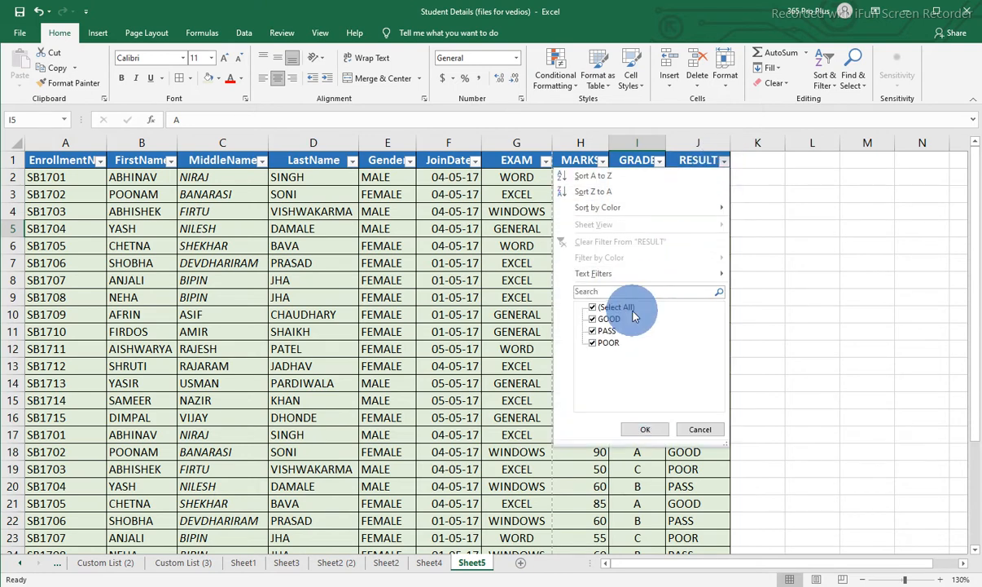
pyautogui.click(594, 308)
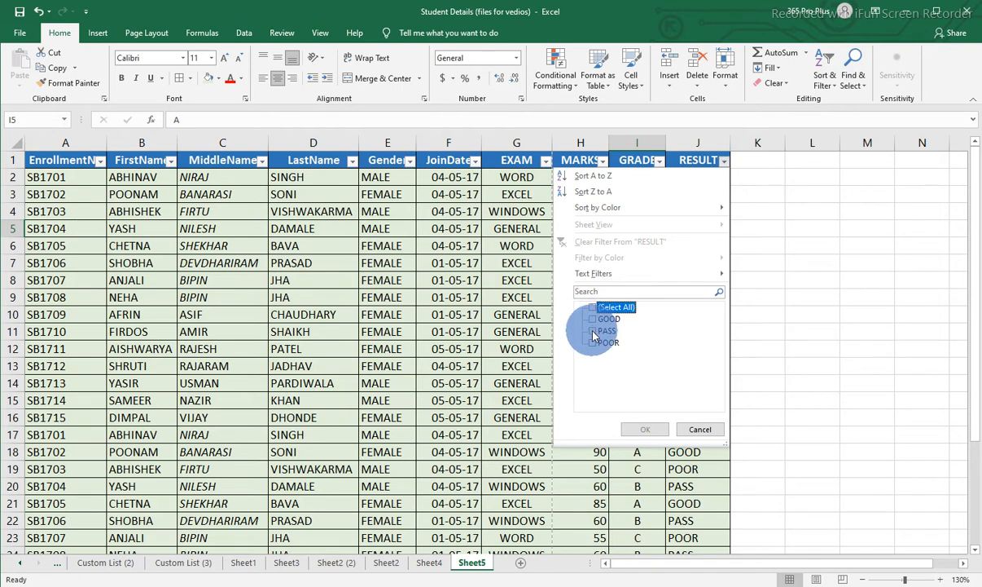
pyautogui.click(593, 344)
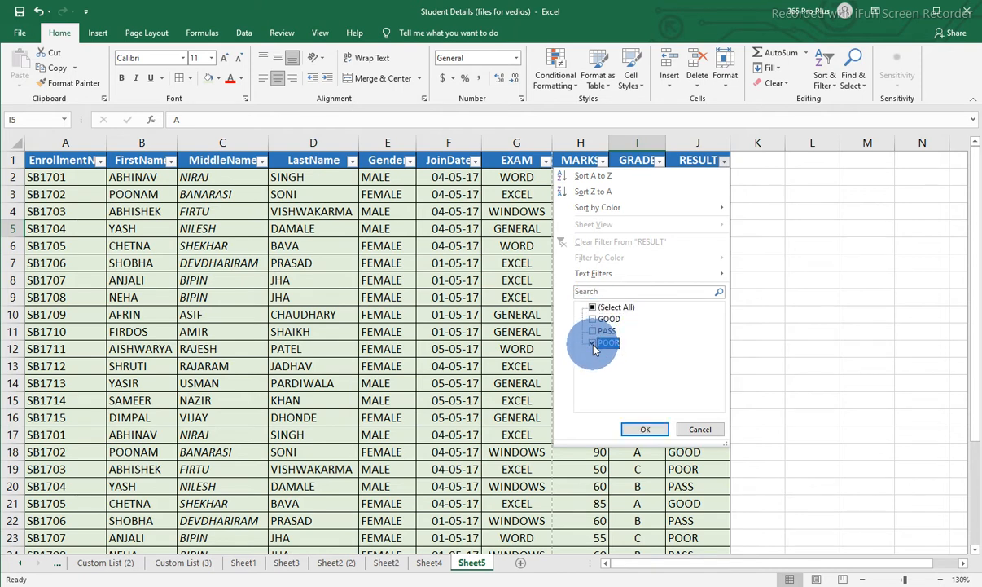
pyautogui.click(639, 429)
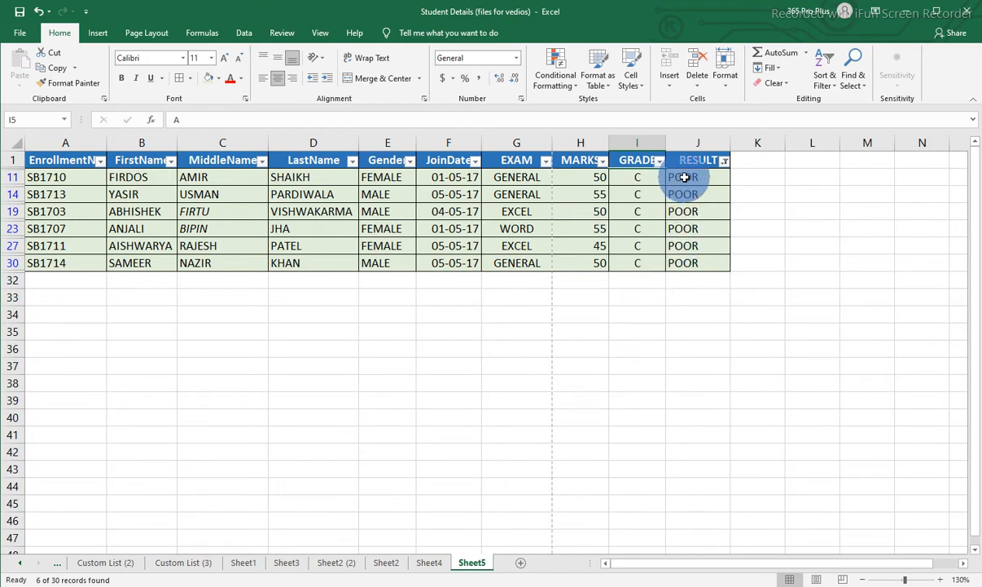
# Replace the RESULT filter with a Gender filter showing only MALE, and select the filtered Gender cells.
pyautogui.click(724, 160)
pyautogui.click(652, 243)
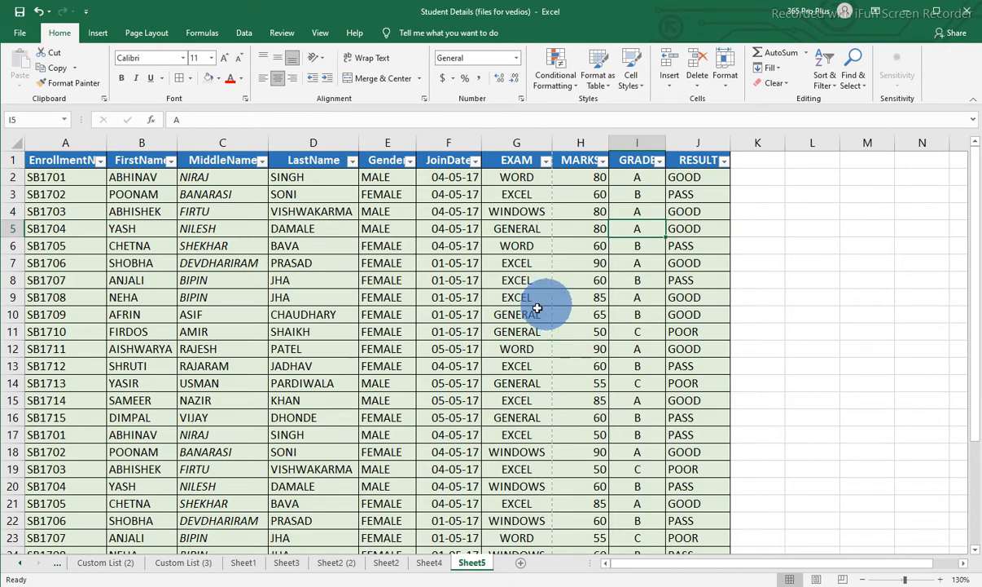
pyautogui.click(409, 161)
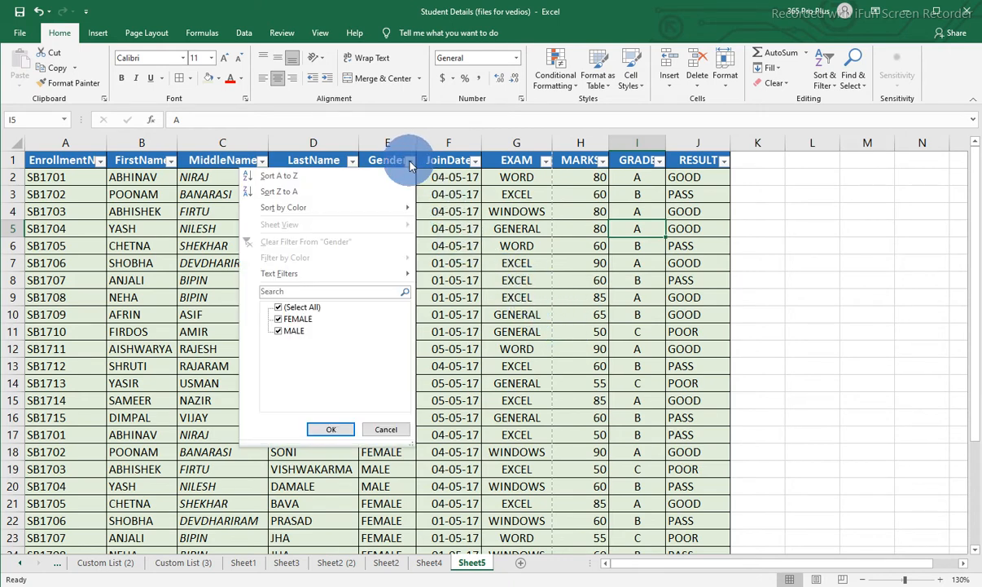
pyautogui.click(279, 308)
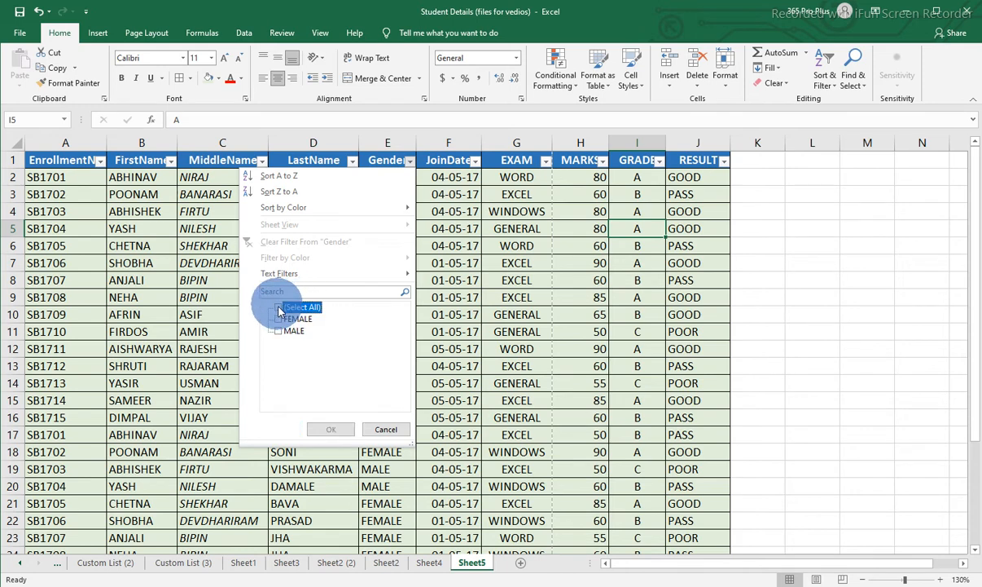
pyautogui.click(279, 332)
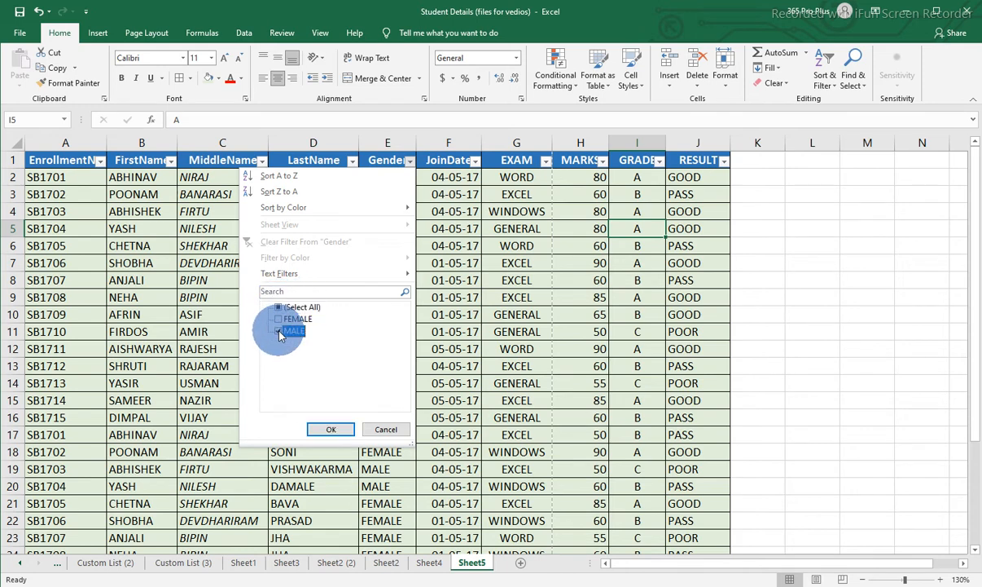
pyautogui.click(331, 430)
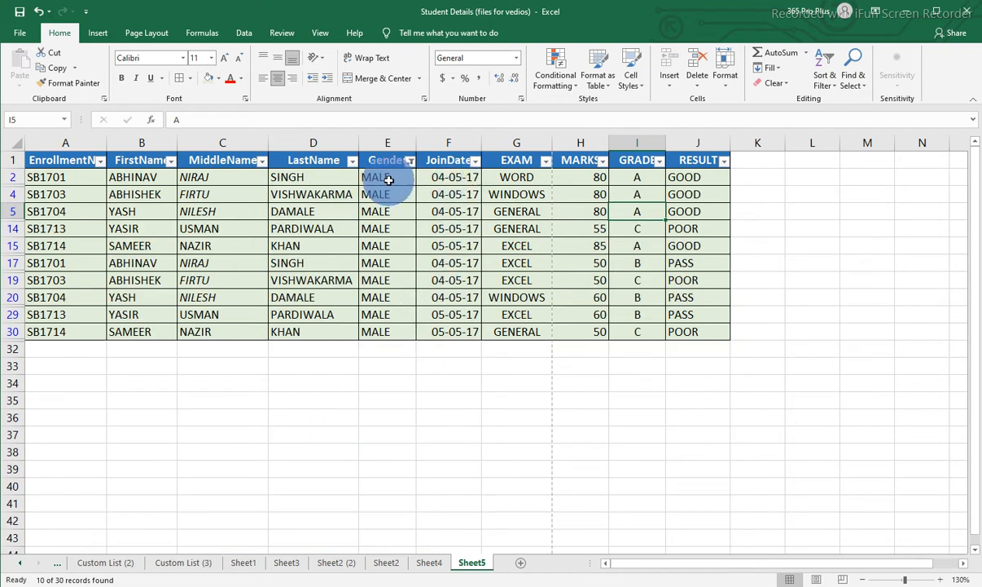
pyautogui.moveTo(389, 179); pyautogui.dragTo(379, 331)
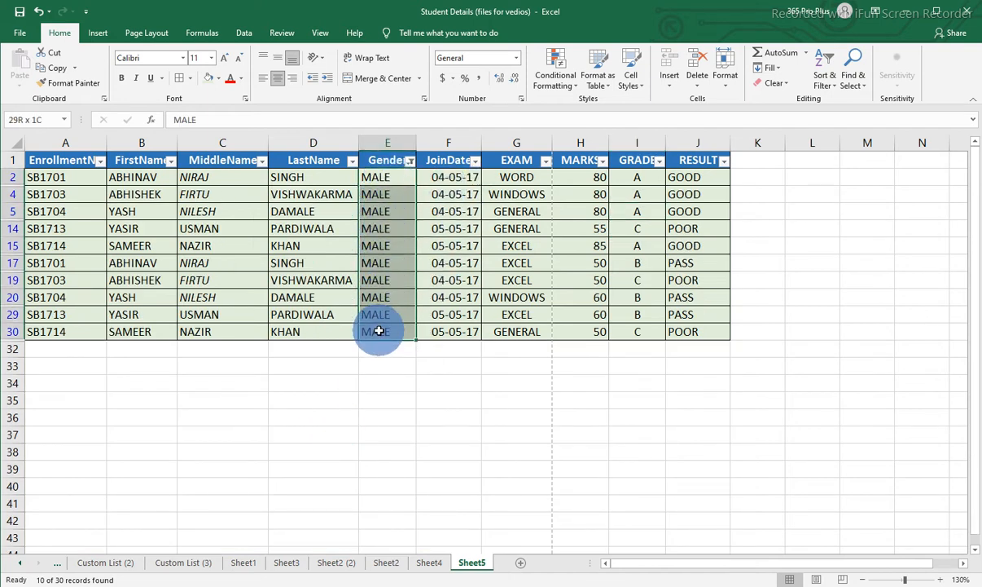
# Narrow the MALE records further by filtering the EXAM column to show only EXCEL.
pyautogui.click(440, 207)
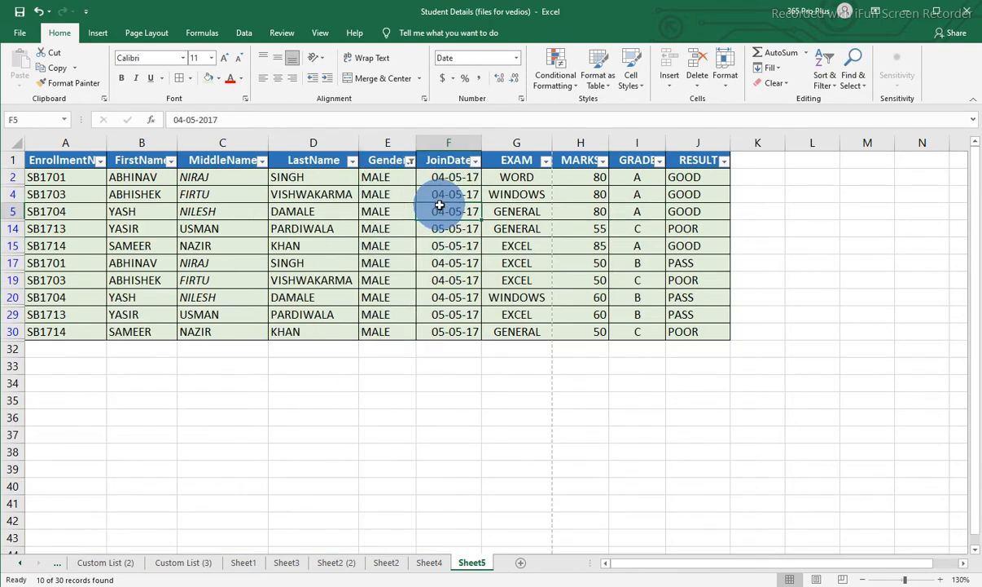
pyautogui.click(545, 161)
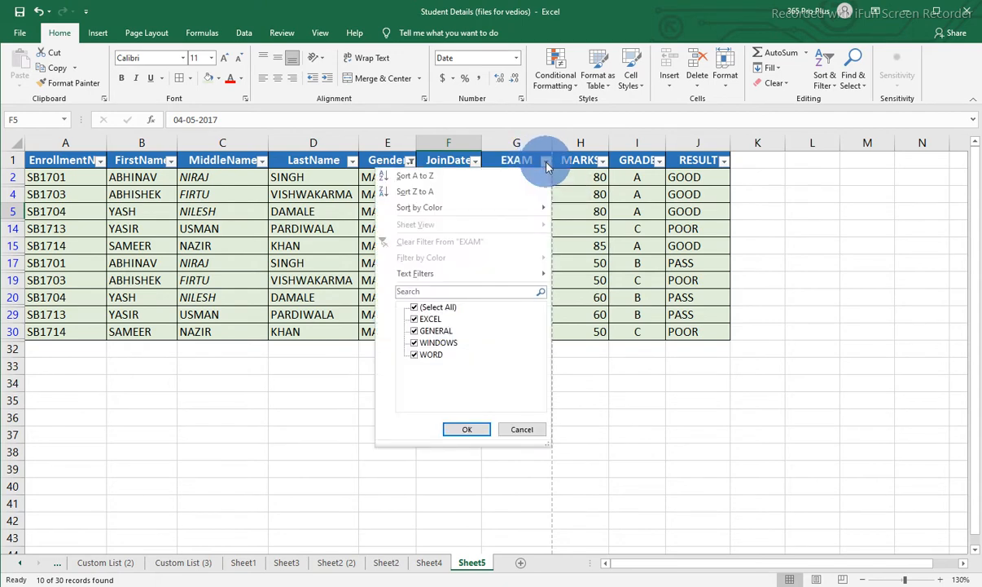
pyautogui.click(415, 307)
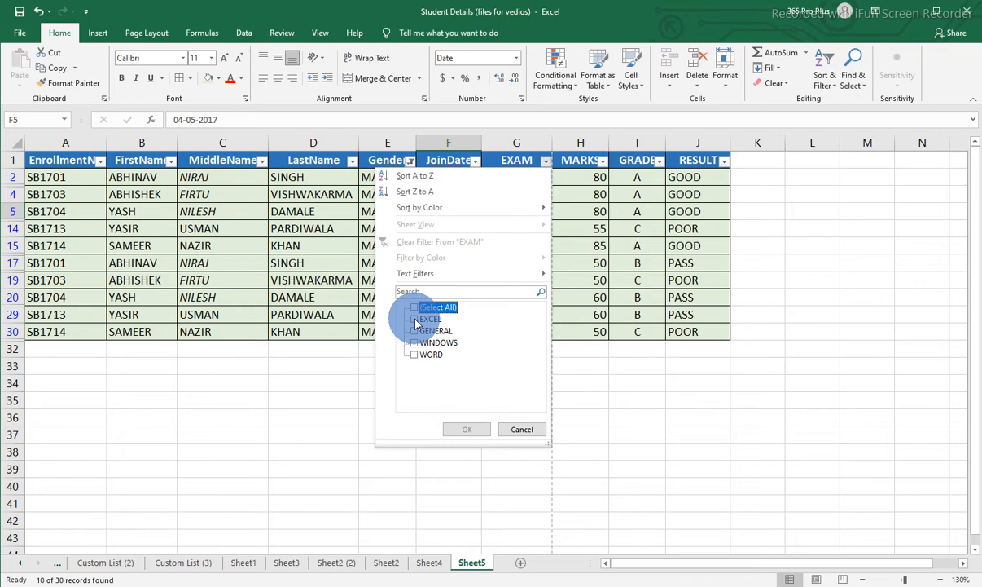
pyautogui.click(416, 320)
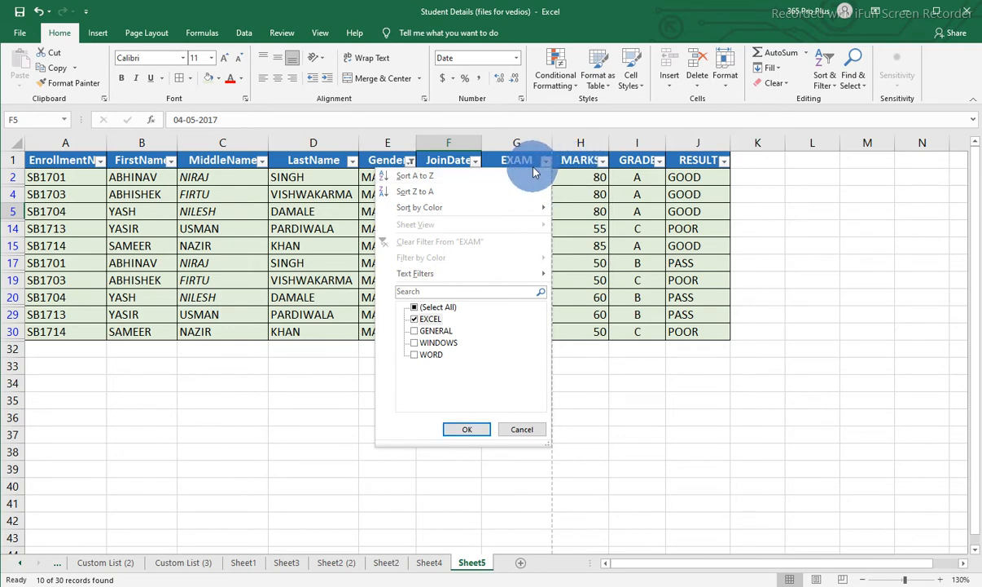
pyautogui.click(461, 427)
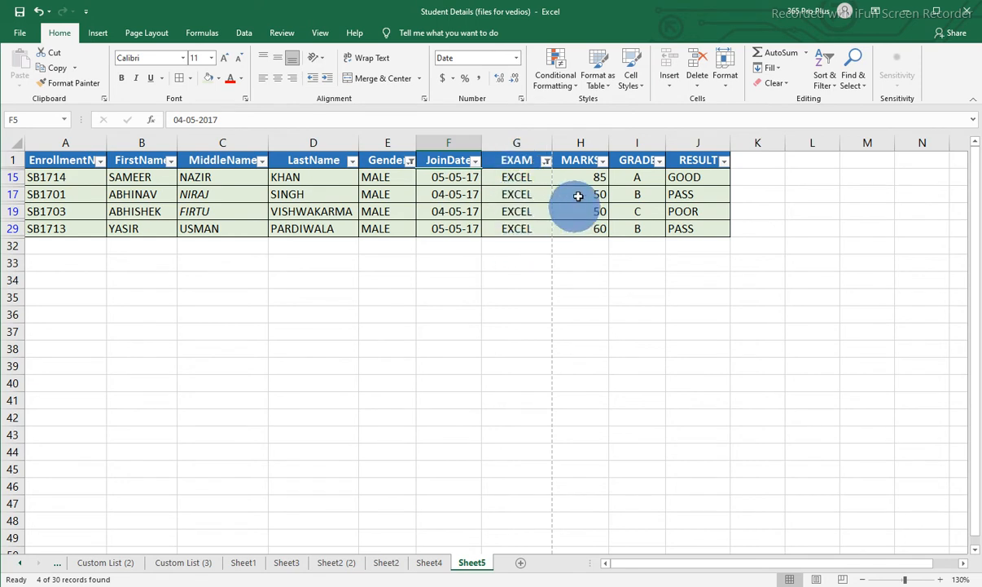
# Add a GRADE filter showing only A on top of the Gender and EXAM filters.
pyautogui.click(662, 165)
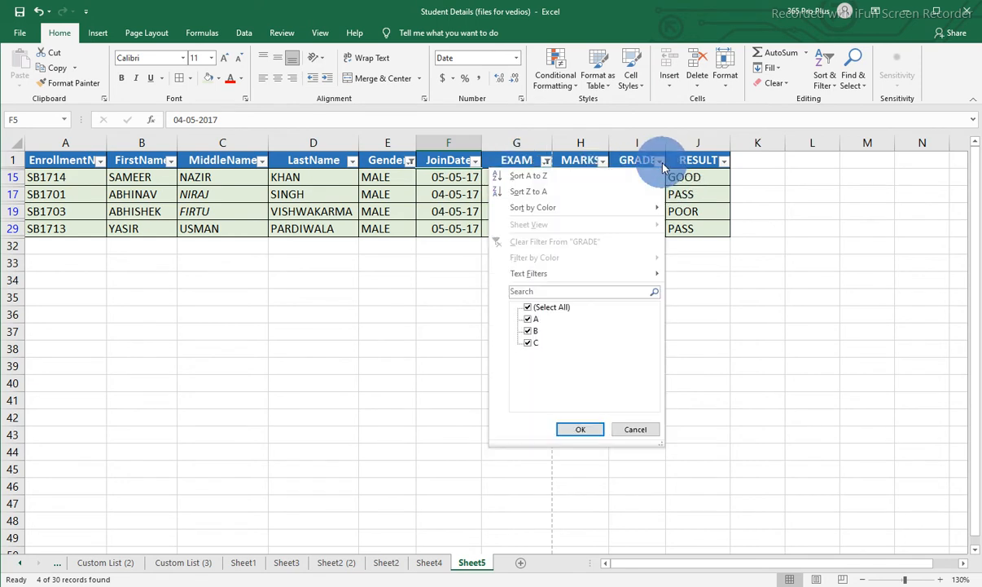
pyautogui.click(528, 306)
pyautogui.click(528, 318)
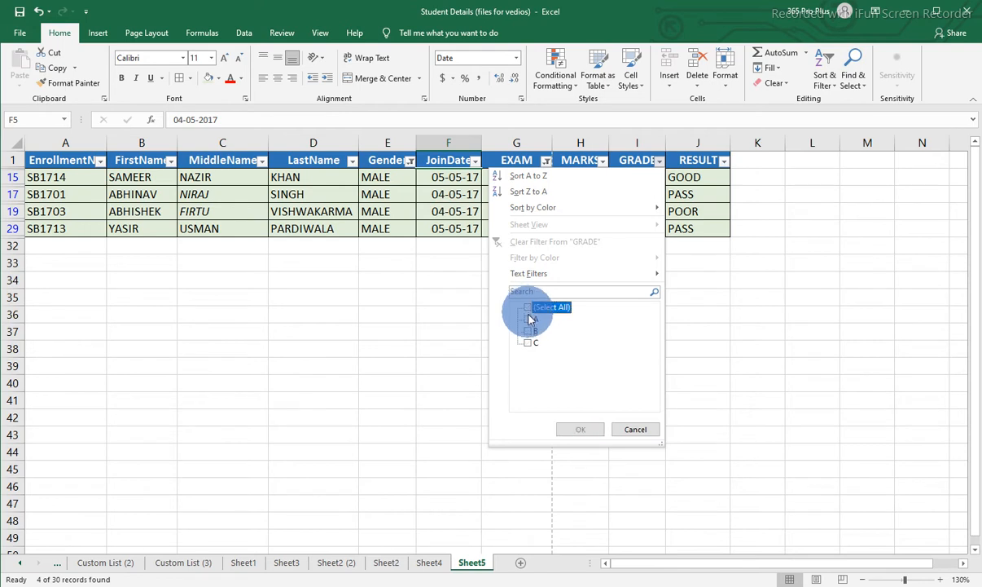
pyautogui.click(578, 430)
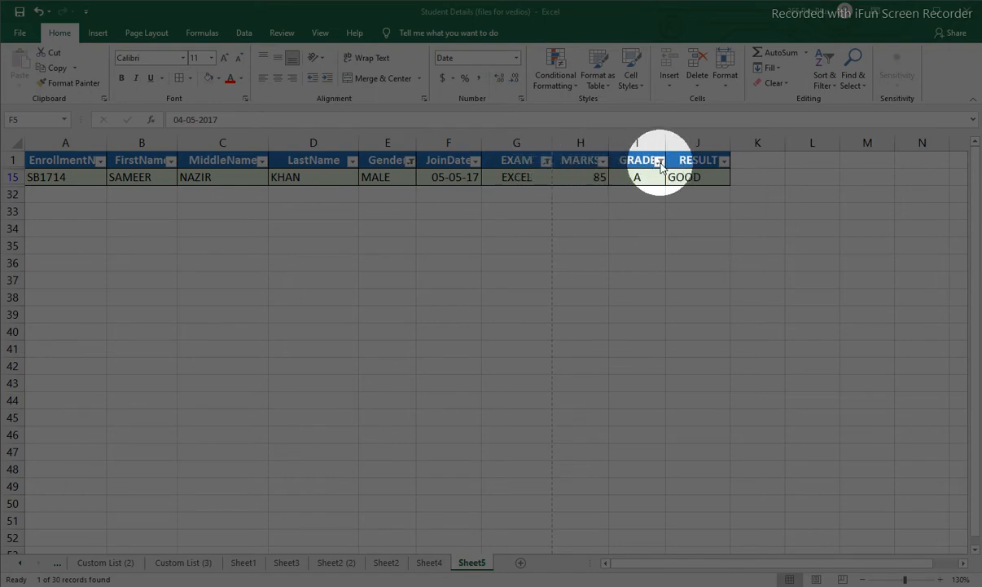
# Clear the Gender, EXAM and GRADE filters one after another to restore all student records.
pyautogui.click(410, 161)
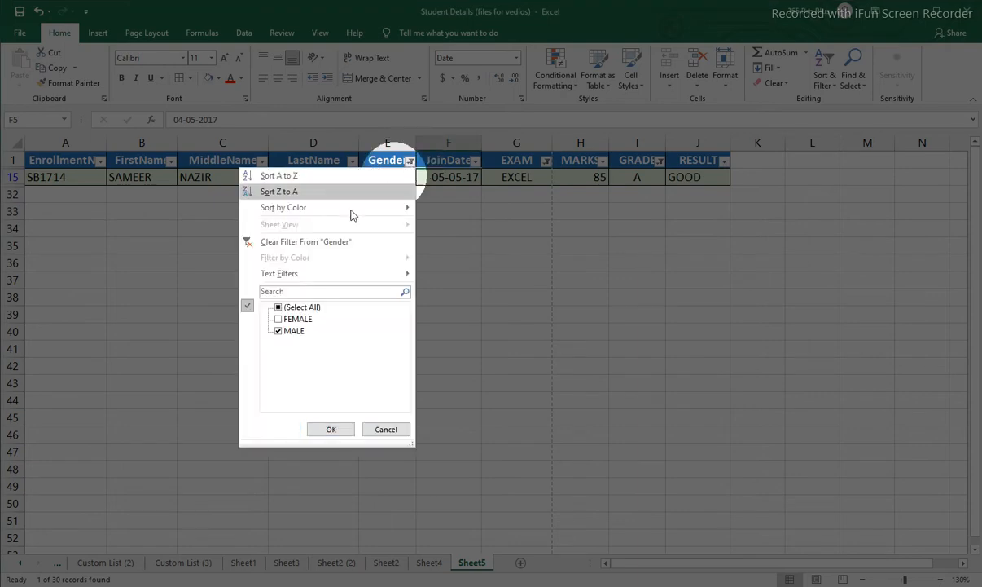
pyautogui.click(293, 243)
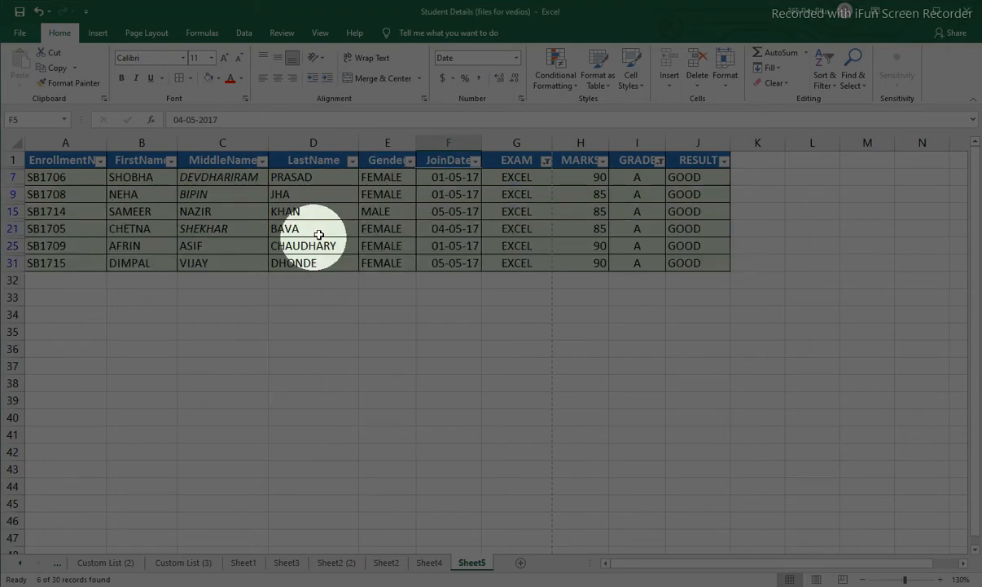
pyautogui.click(546, 162)
pyautogui.click(461, 242)
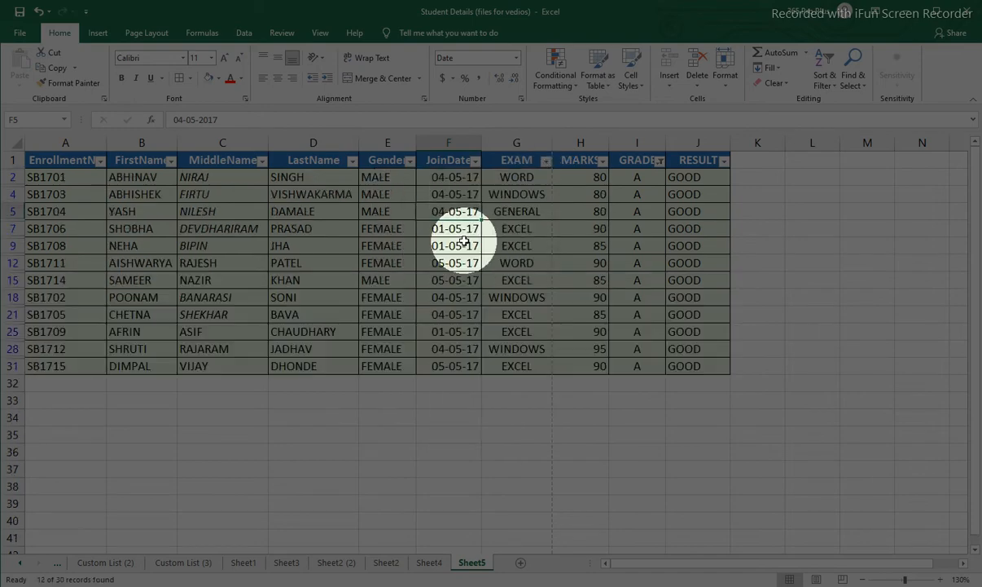
pyautogui.click(659, 160)
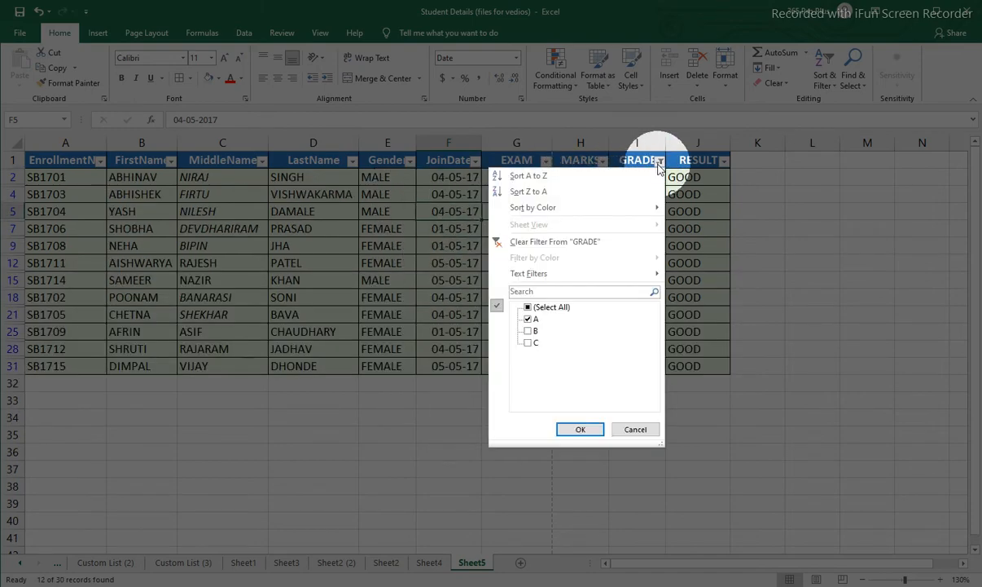
pyautogui.click(599, 242)
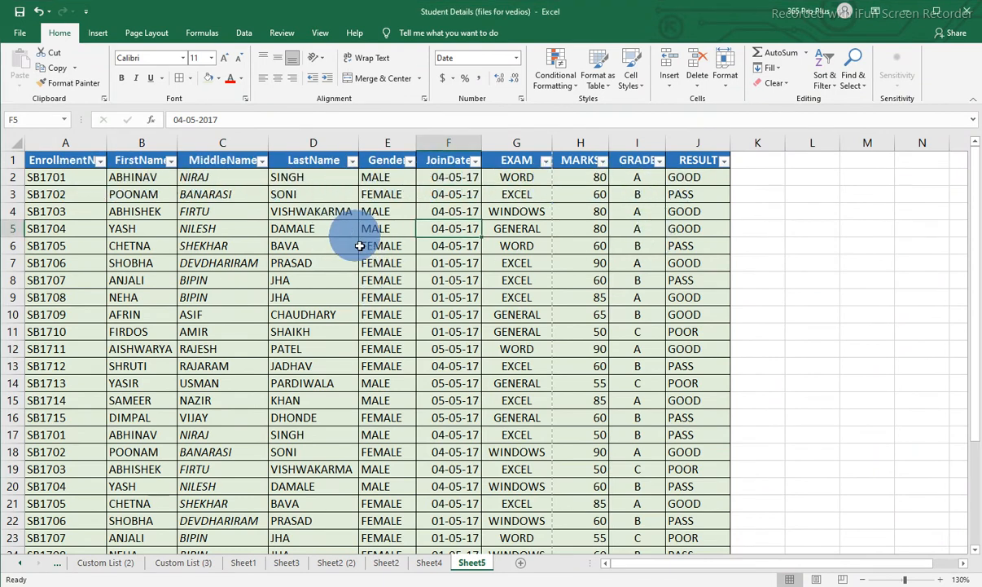
# View the SORTING DATA heading on Sheet1, and return to the student table on Sheet5.
pyautogui.click(243, 562)
pyautogui.click(447, 356)
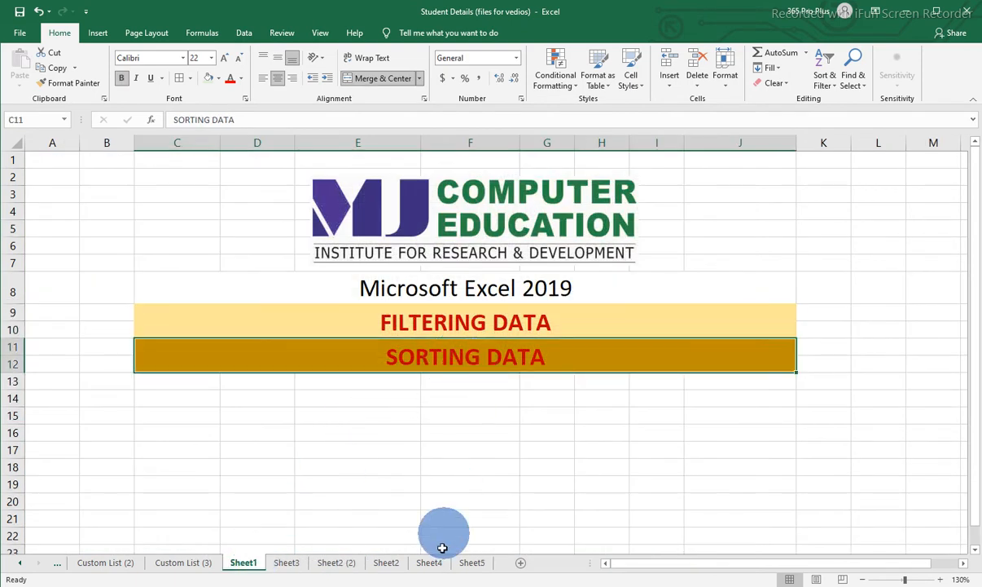
pyautogui.click(472, 563)
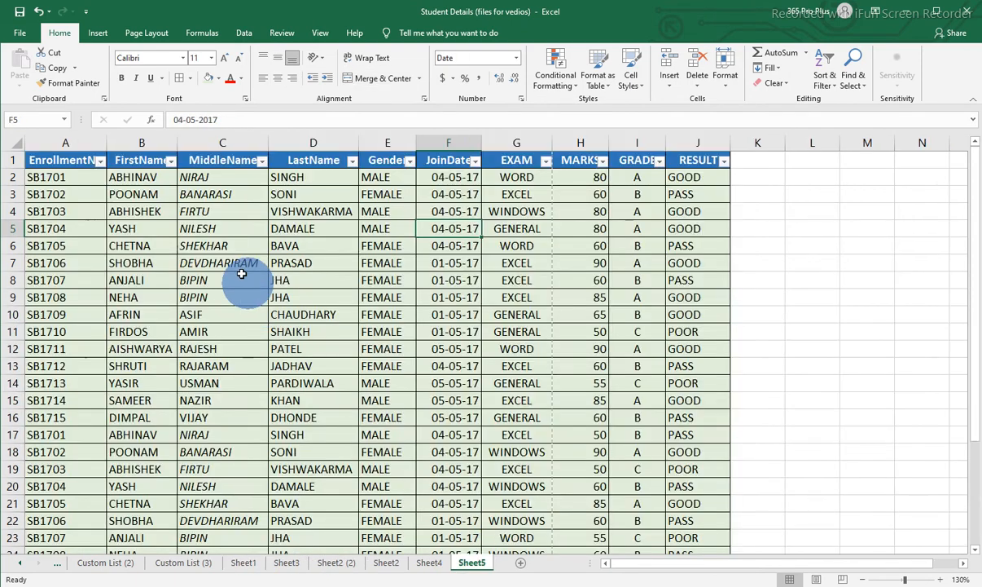
pyautogui.click(140, 194)
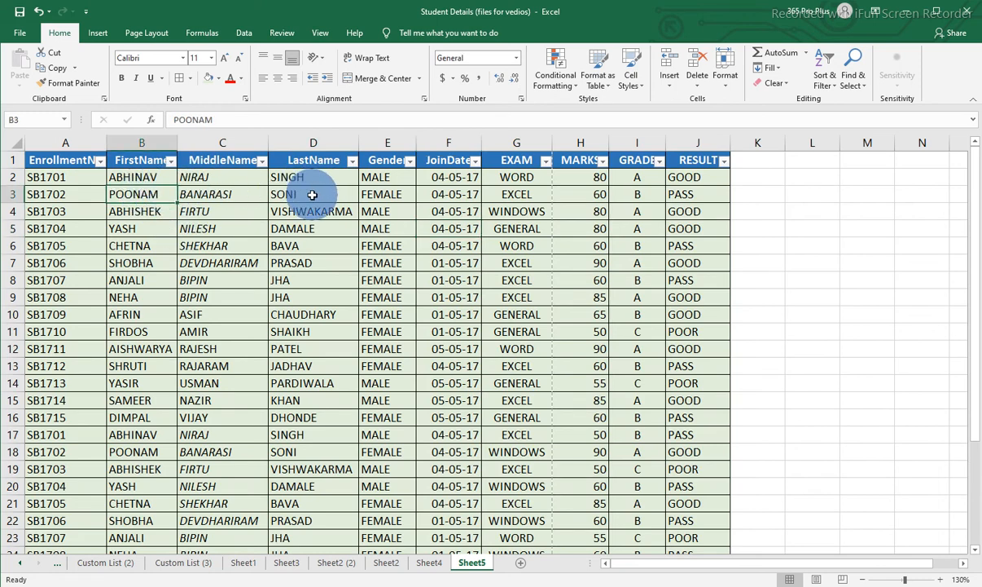
pyautogui.click(130, 176)
pyautogui.click(140, 178)
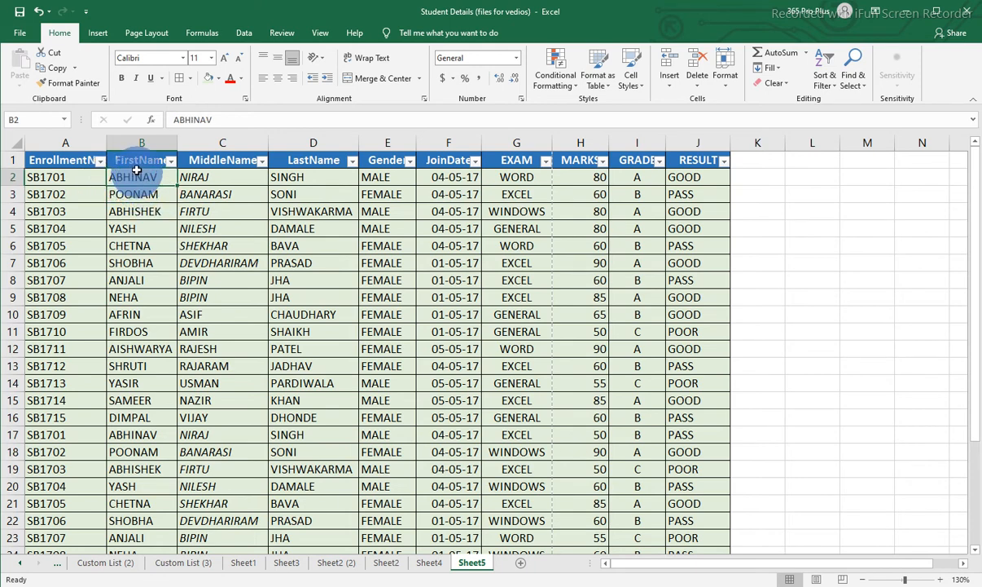
pyautogui.click(136, 161)
pyautogui.click(136, 194)
pyautogui.click(136, 226)
pyautogui.click(136, 206)
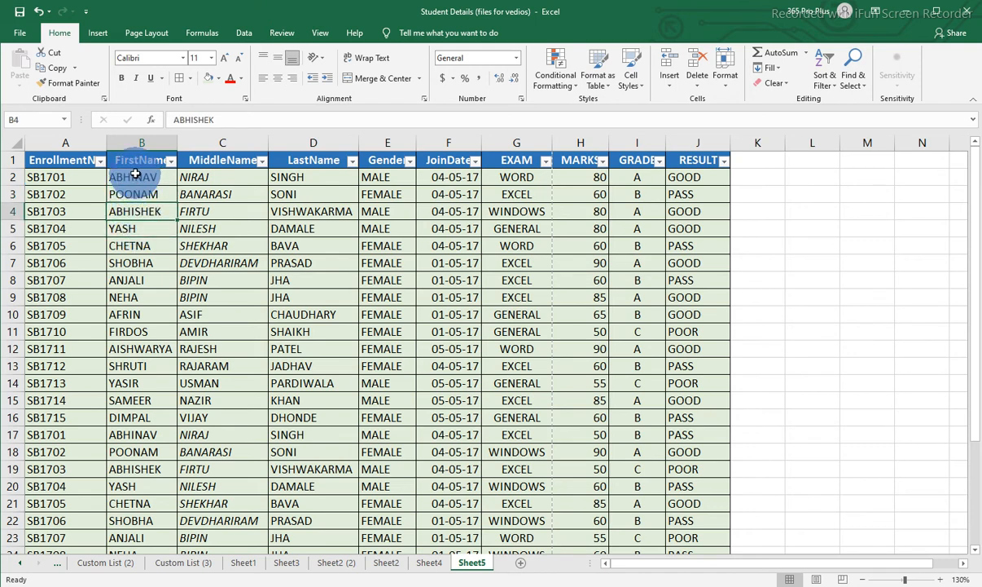
# Try sorting the student table by FirstName from A to Z, and undo that sort.
pyautogui.click(136, 175)
pyautogui.moveTo(136, 177); pyautogui.dragTo(133, 348)
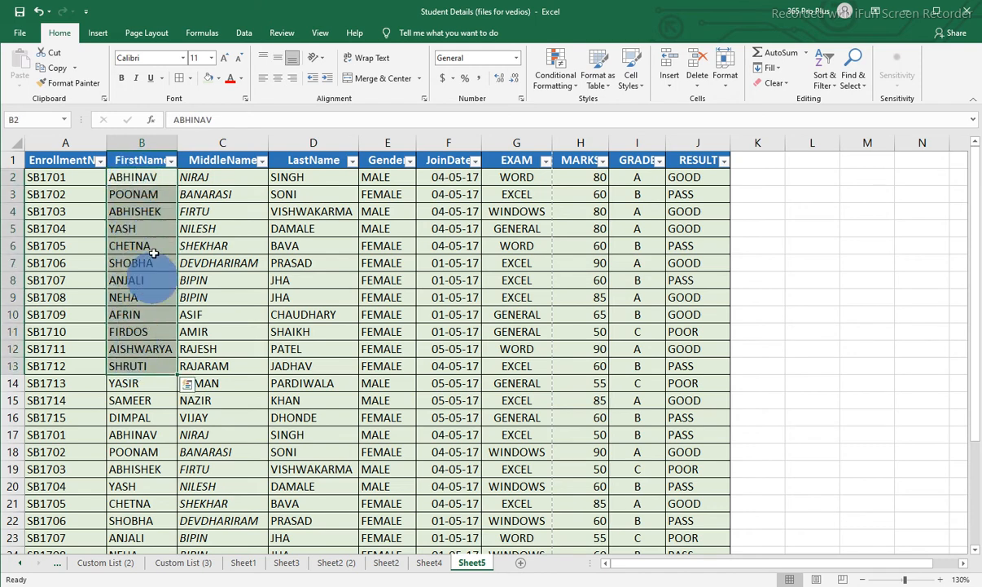
pyautogui.click(140, 176)
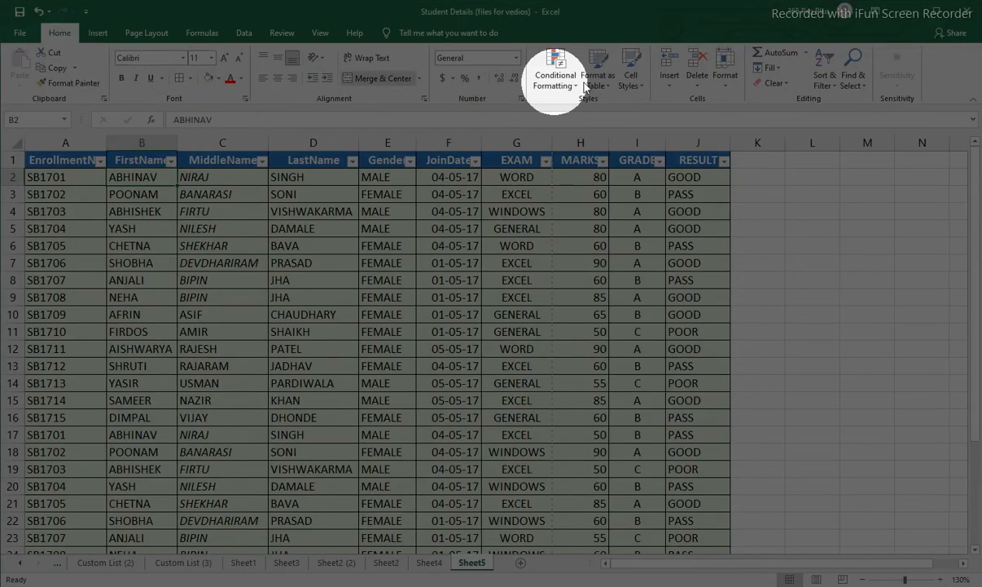
pyautogui.click(834, 88)
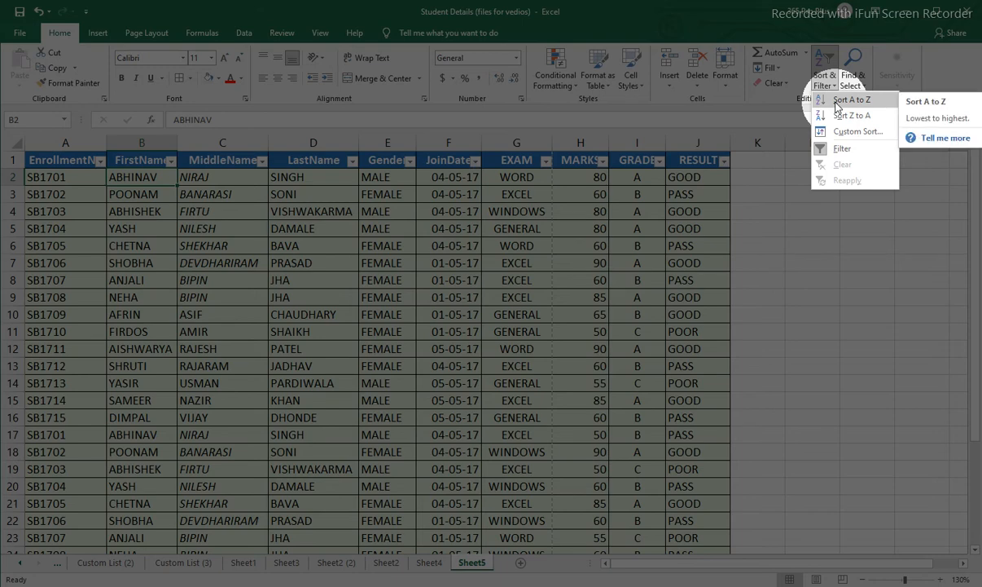
pyautogui.click(837, 101)
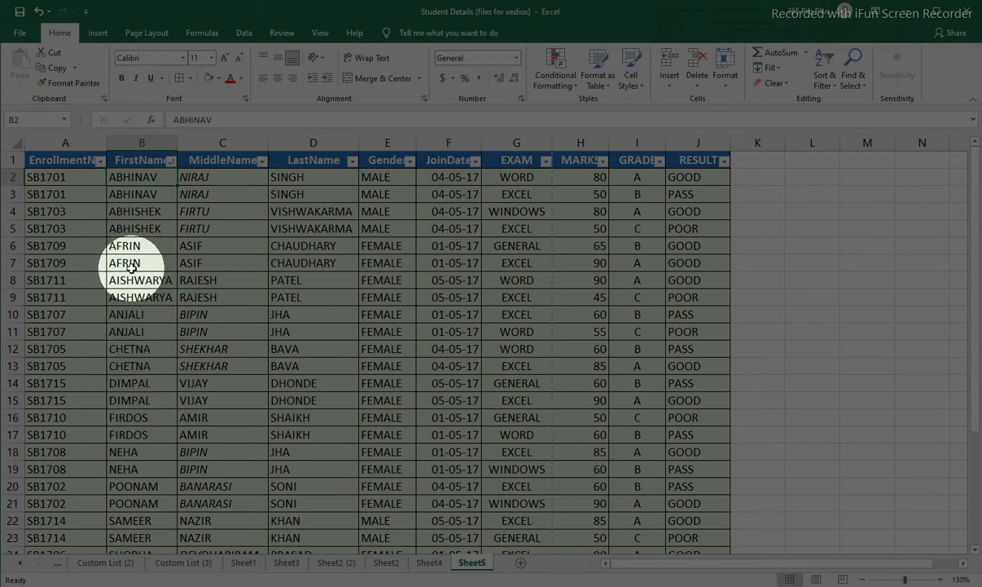
pyautogui.hotkey('ctrl', 'z')
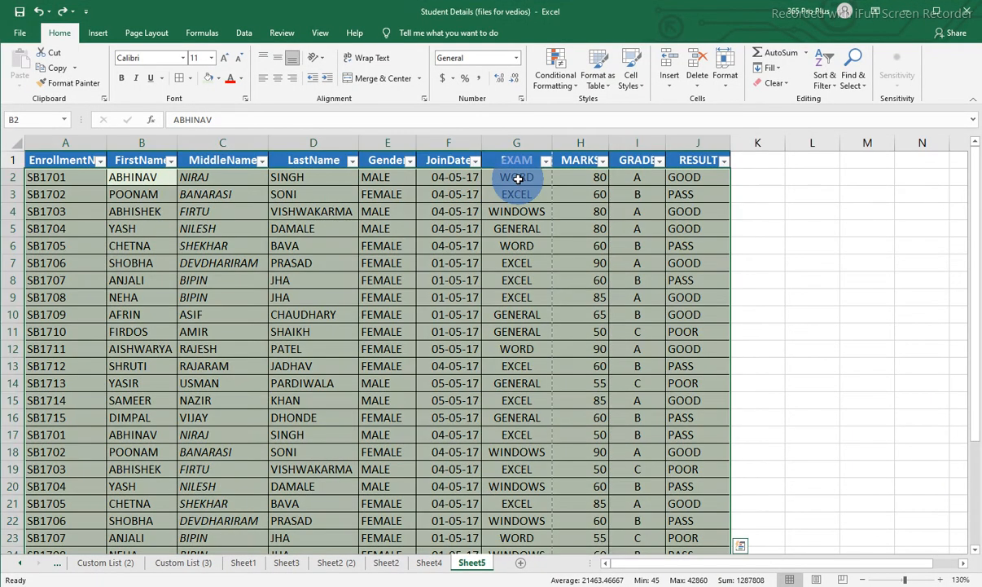
# Sort the student table by the EXAM column from A to Z and review the grouped exam entries.
pyautogui.click(518, 179)
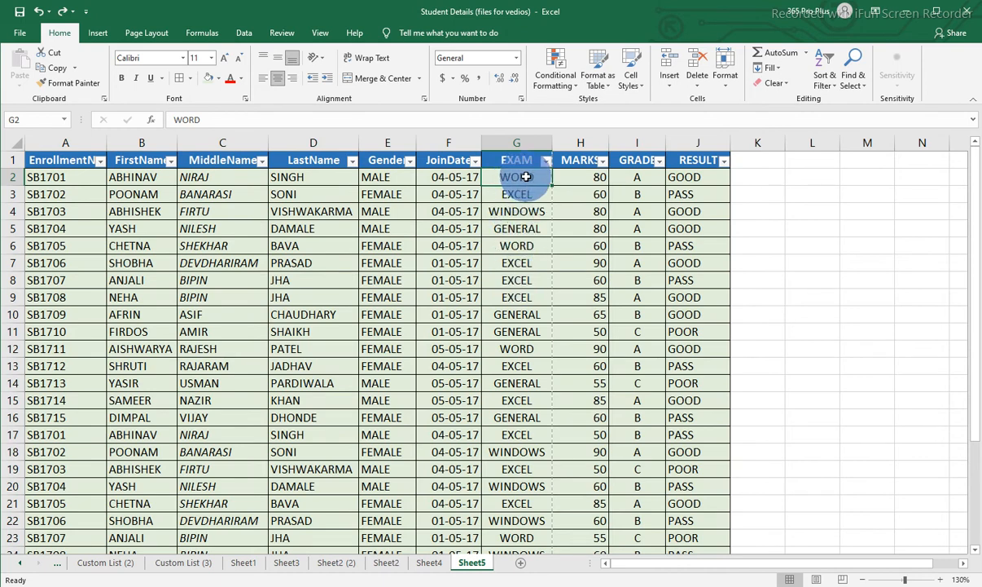
pyautogui.click(834, 91)
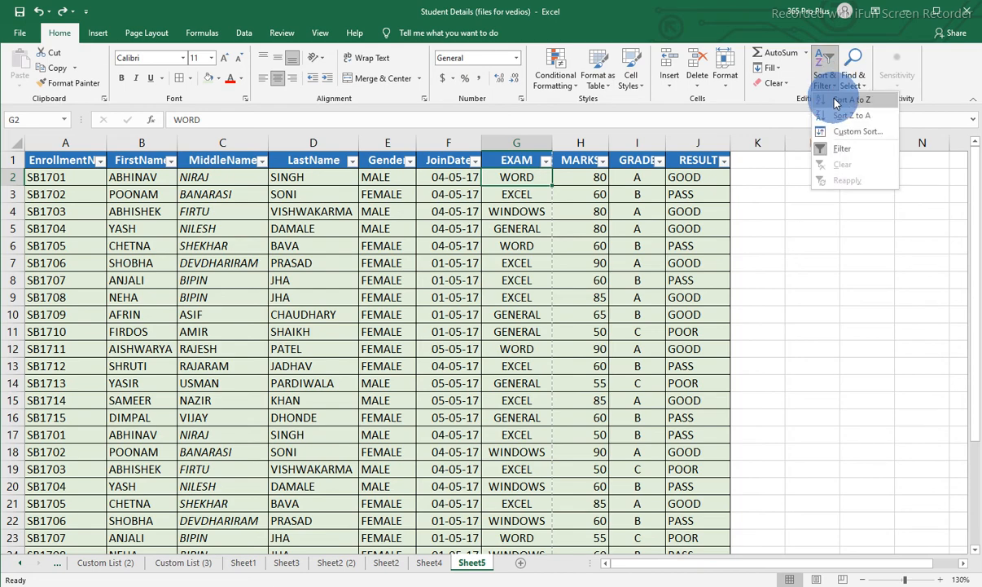
pyautogui.click(837, 100)
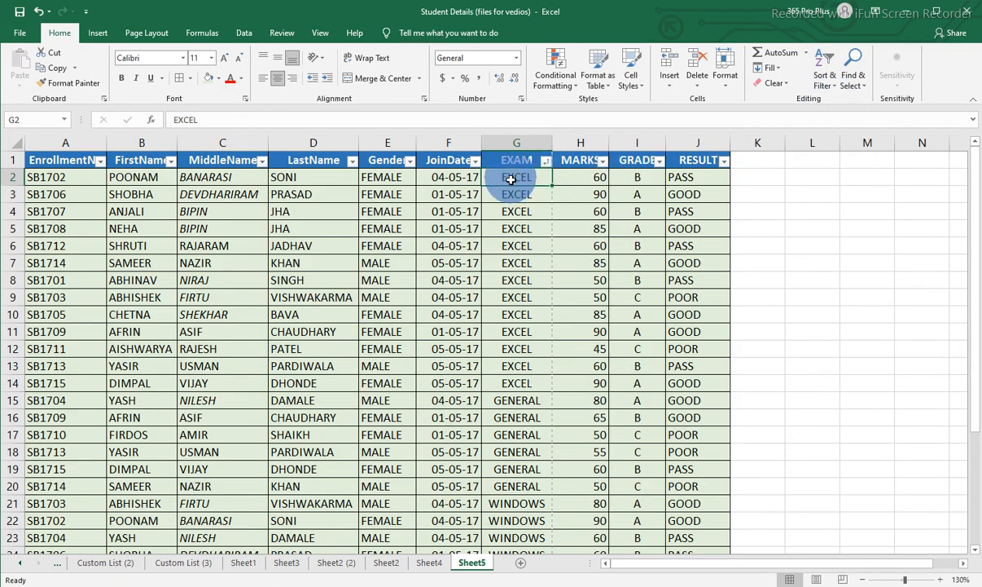
pyautogui.moveTo(511, 179); pyautogui.dragTo(506, 505)
pyautogui.scroll(-1, 504, 424)
pyautogui.scroll(1, 464, 407)
pyautogui.scroll(1, 464, 408)
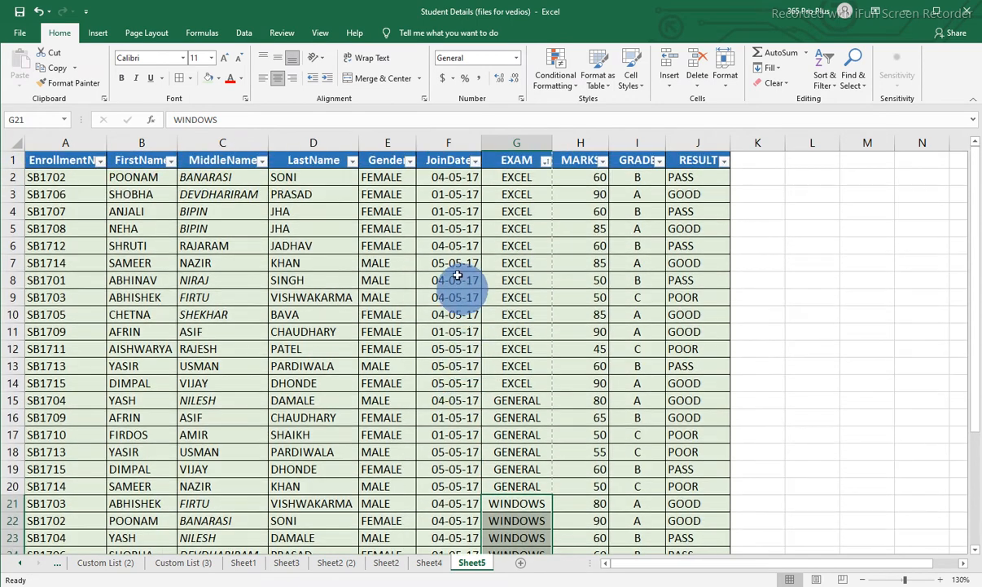
# Sort the student table by the Gender column from A to Z and check the order of its entries.
pyautogui.click(390, 178)
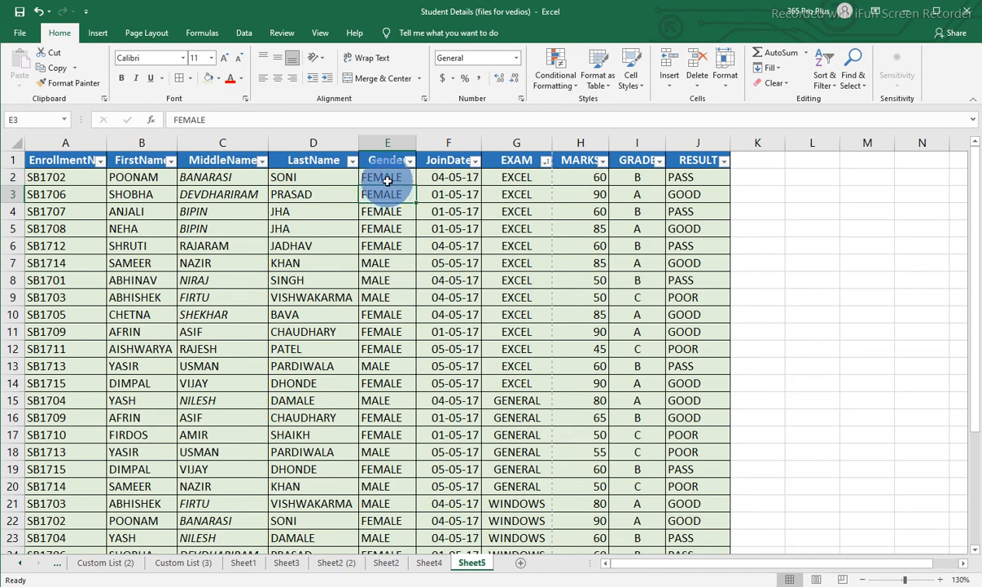
pyautogui.click(826, 80)
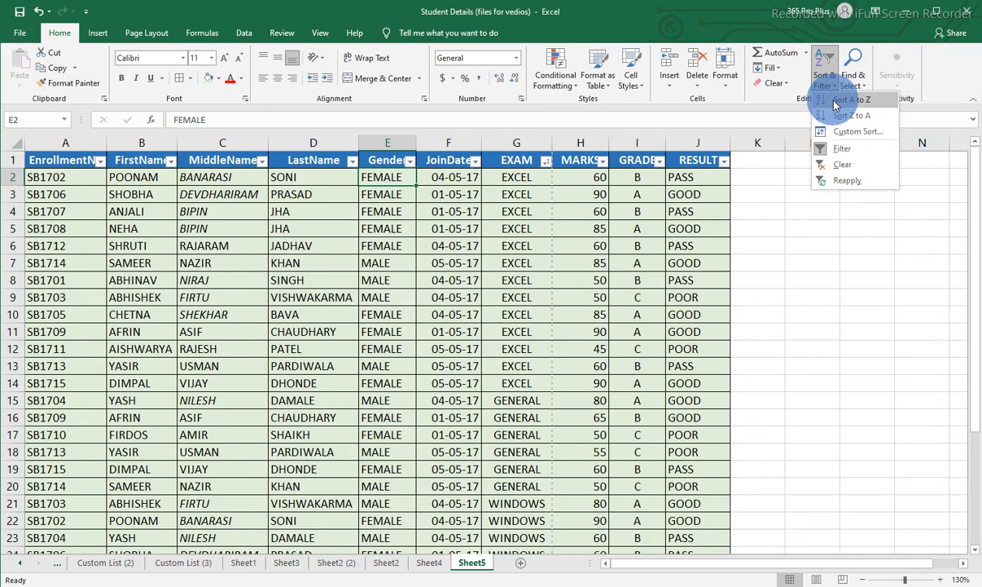
pyautogui.click(839, 99)
pyautogui.moveTo(382, 177); pyautogui.dragTo(375, 468)
pyautogui.scroll(-2, 368, 425)
pyautogui.moveTo(378, 415); pyautogui.dragTo(377, 538)
pyautogui.scroll(2, 401, 228)
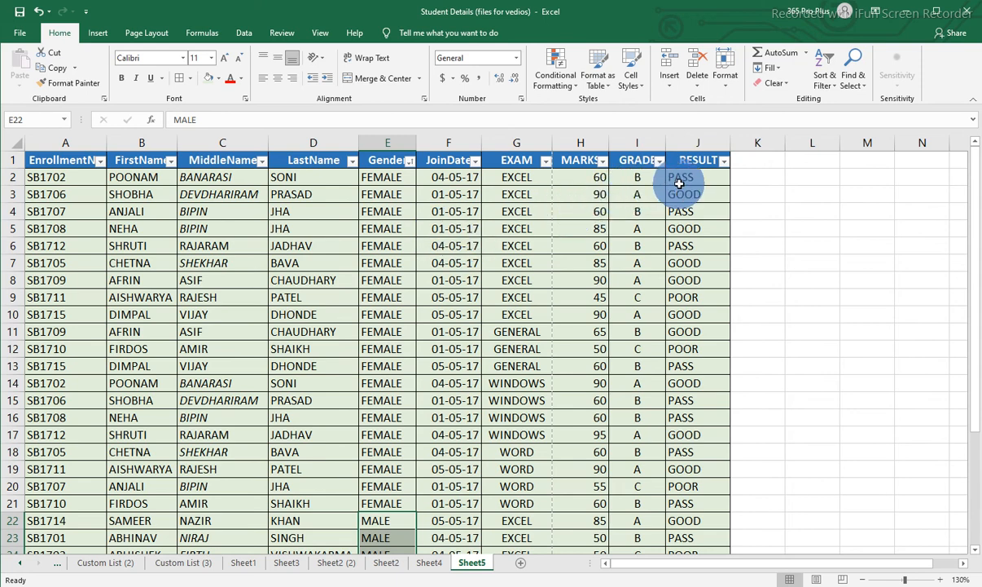
# Sort the student table by the MARKS column from largest to smallest and look through the reordered records.
pyautogui.click(591, 176)
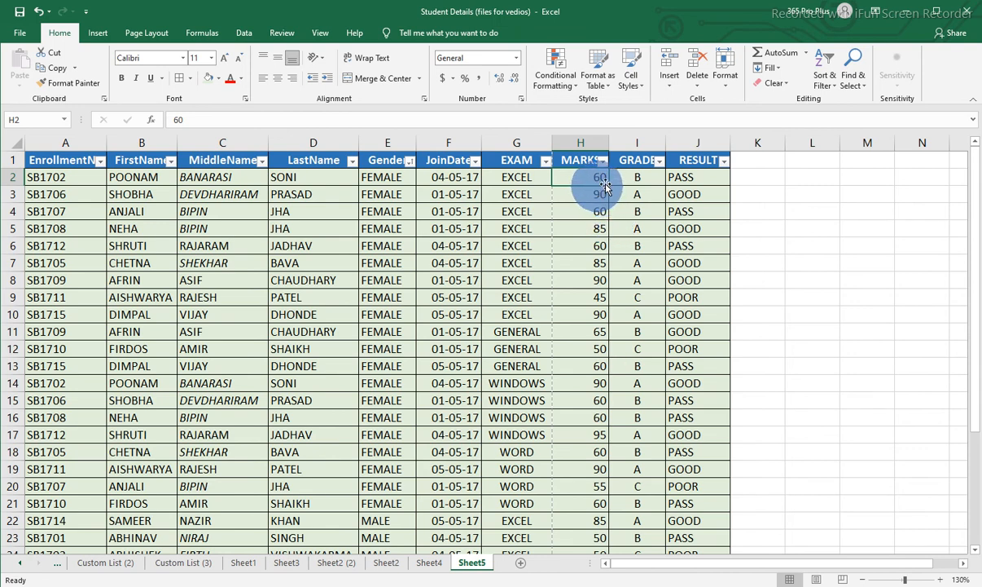
pyautogui.click(826, 78)
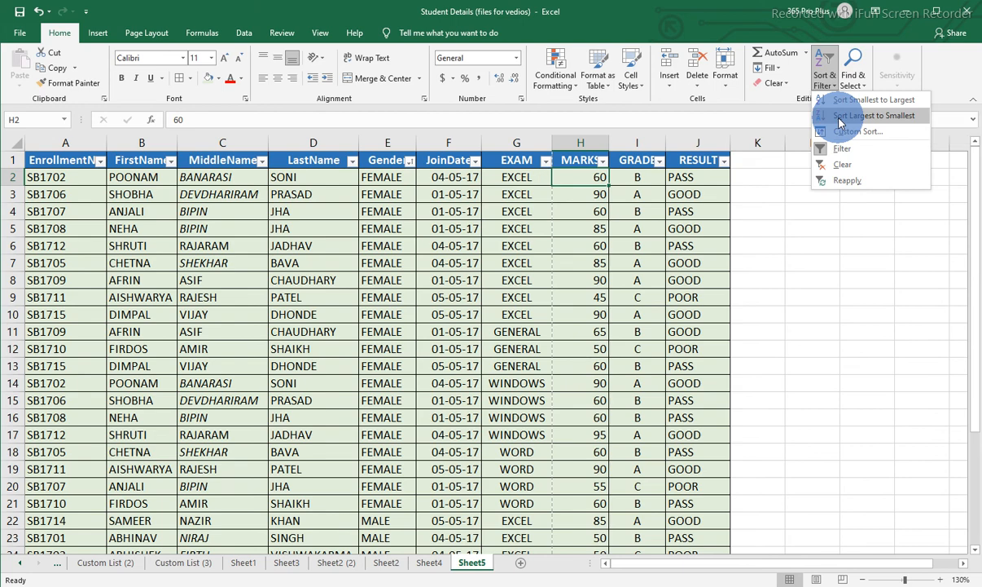
pyautogui.click(841, 116)
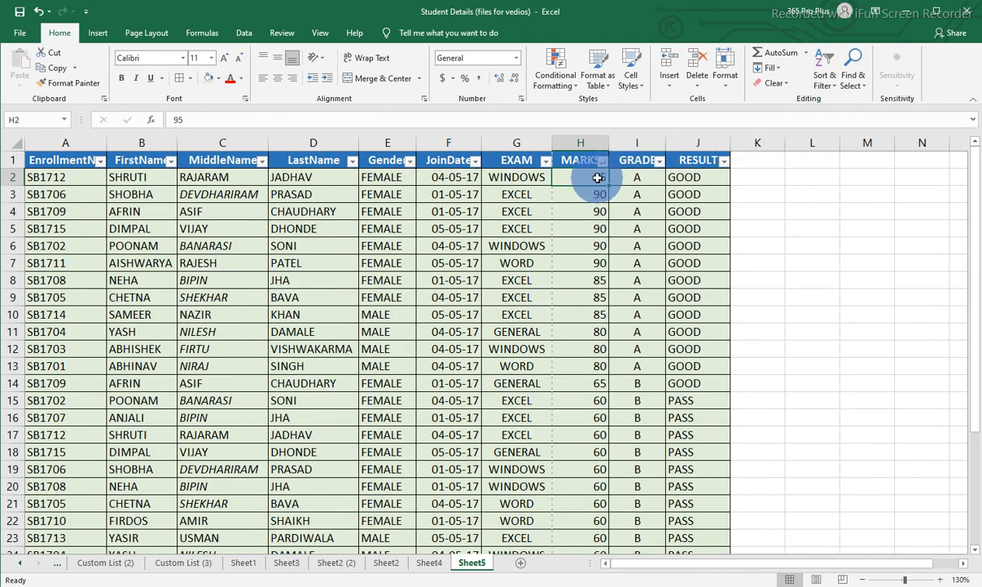
pyautogui.scroll(-4, 581, 248)
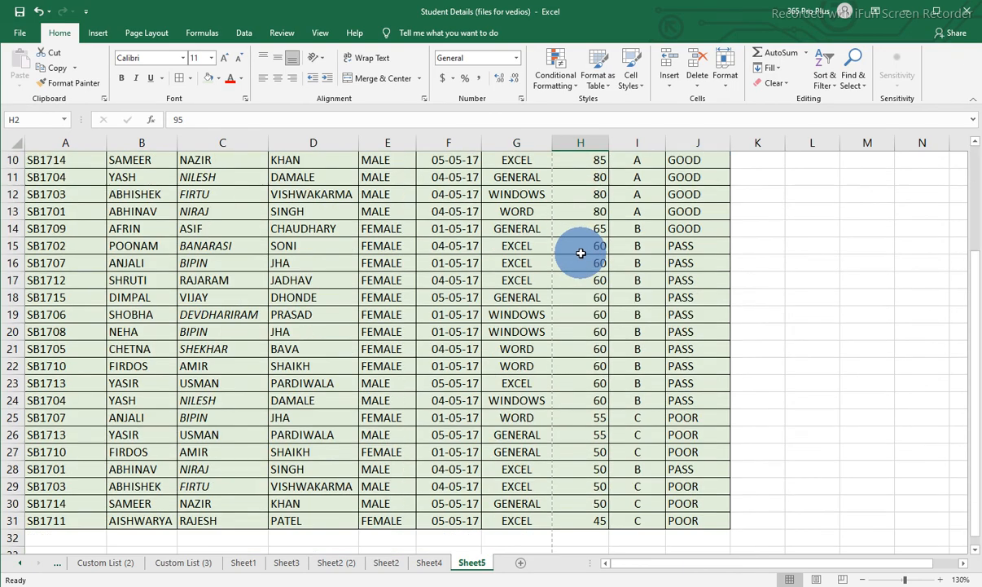
pyautogui.scroll(4, 587, 481)
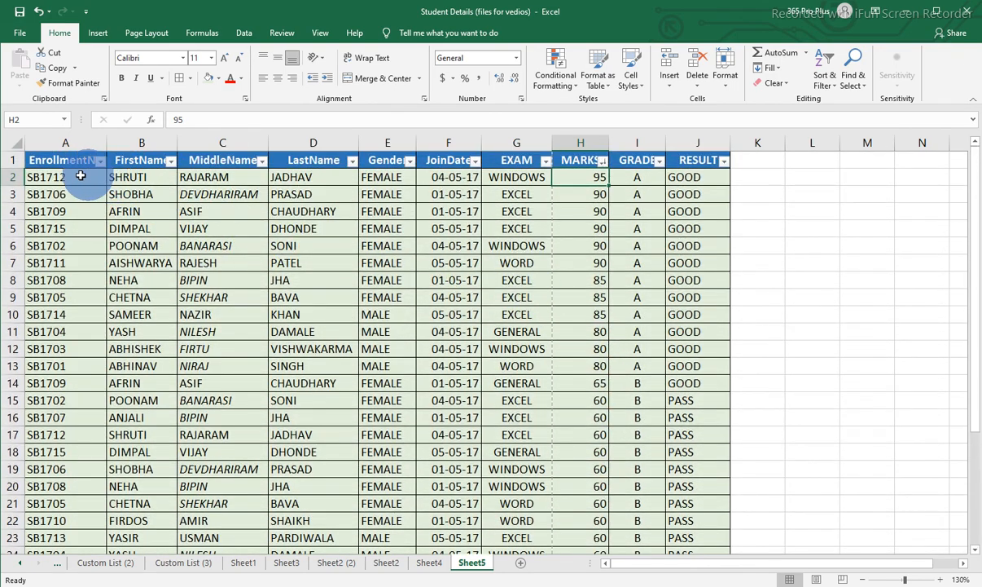
pyautogui.moveTo(70, 177); pyautogui.dragTo(546, 216)
pyautogui.moveTo(605, 235); pyautogui.dragTo(685, 536)
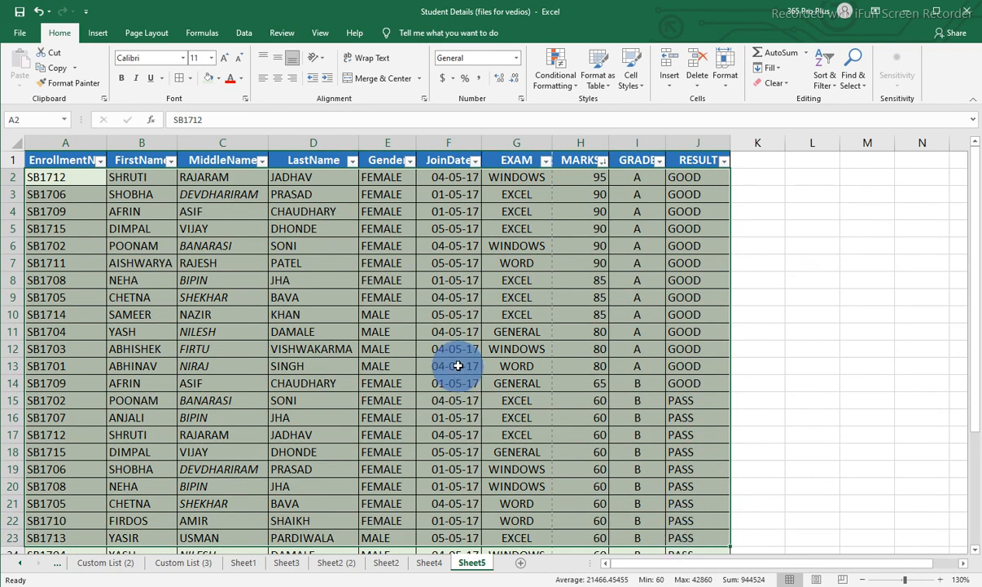
pyautogui.click(312, 181)
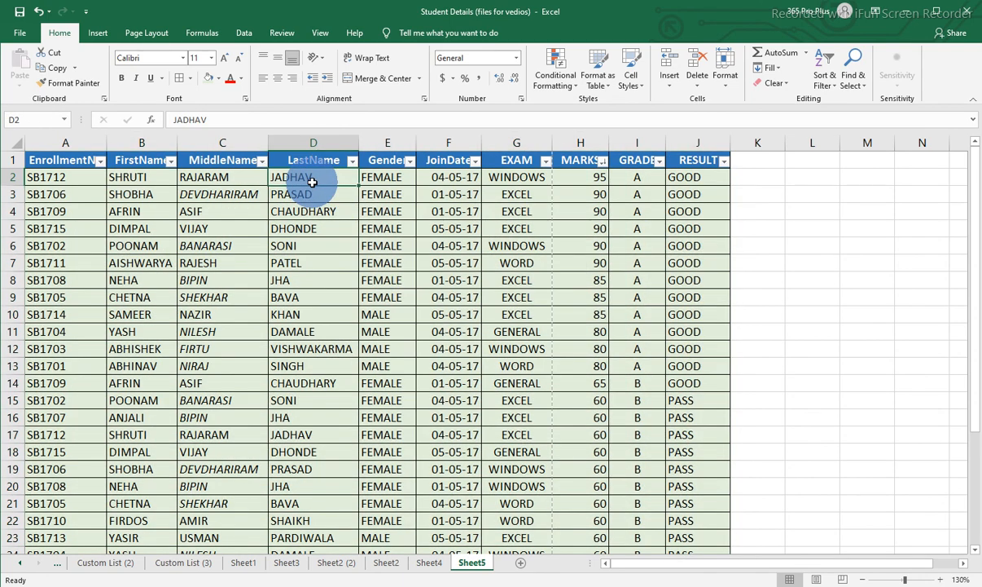